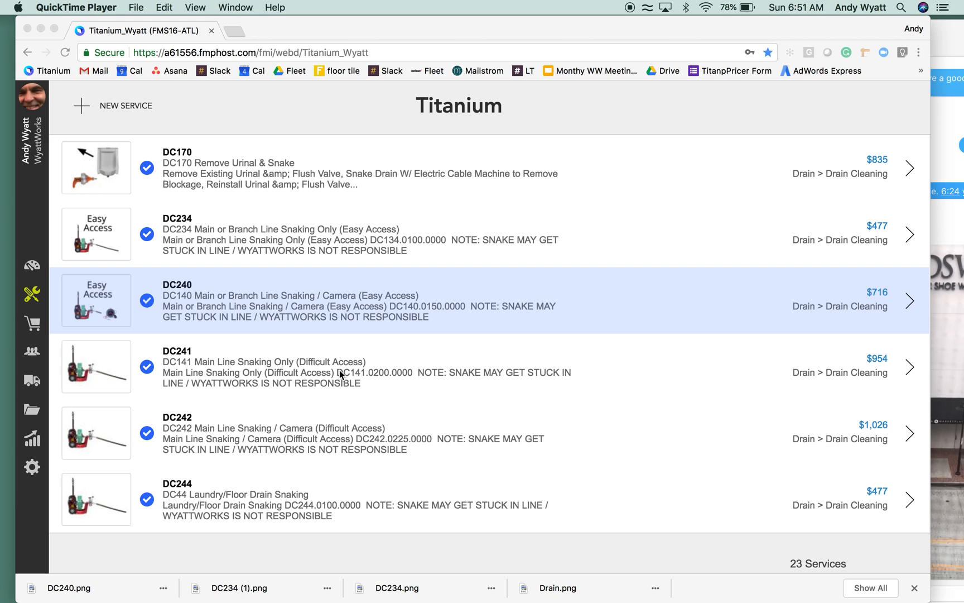
Step: Open the DC241 service and remove its duplicate second image
click(326, 376)
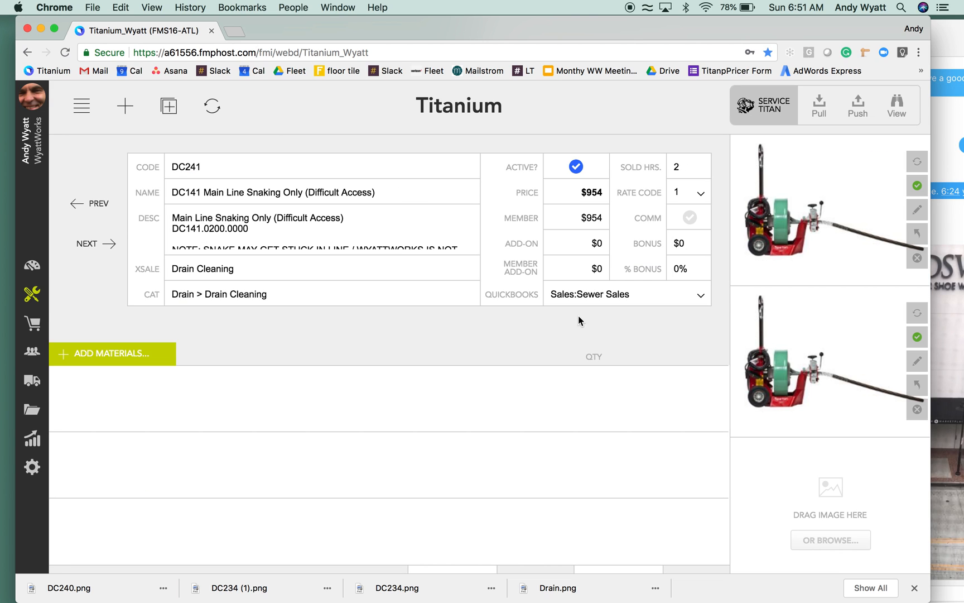
click(918, 410)
click(599, 359)
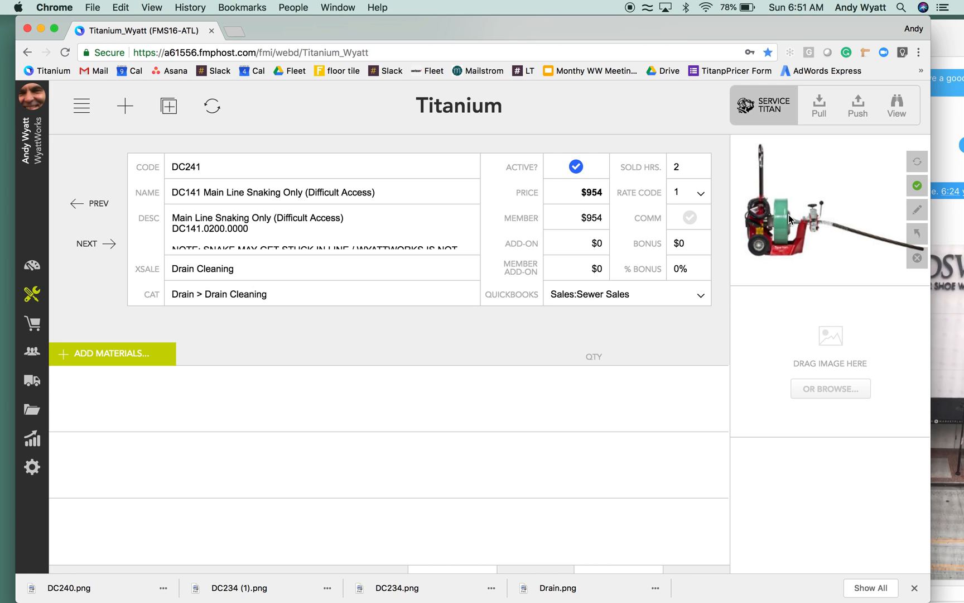
click(917, 211)
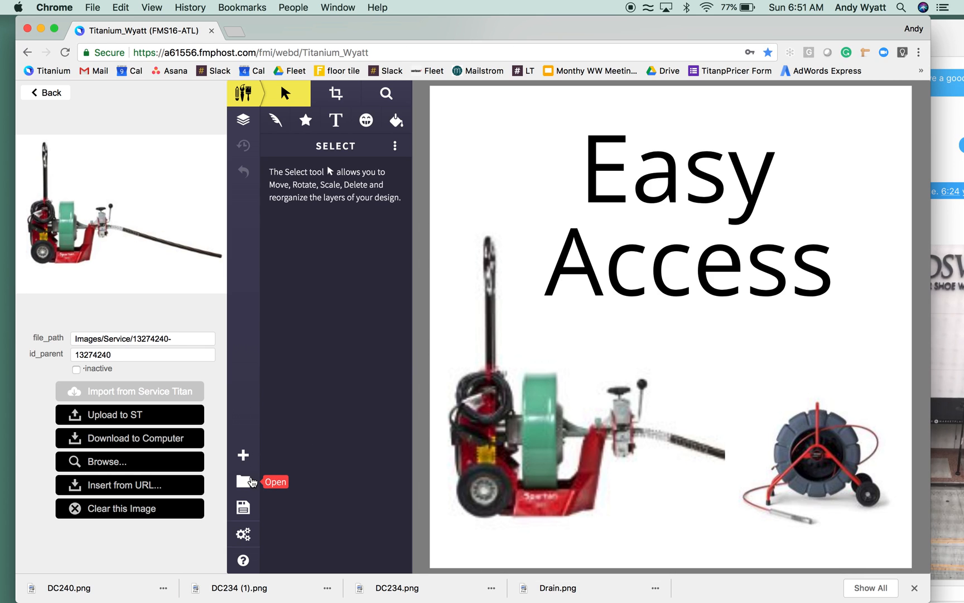
click(244, 481)
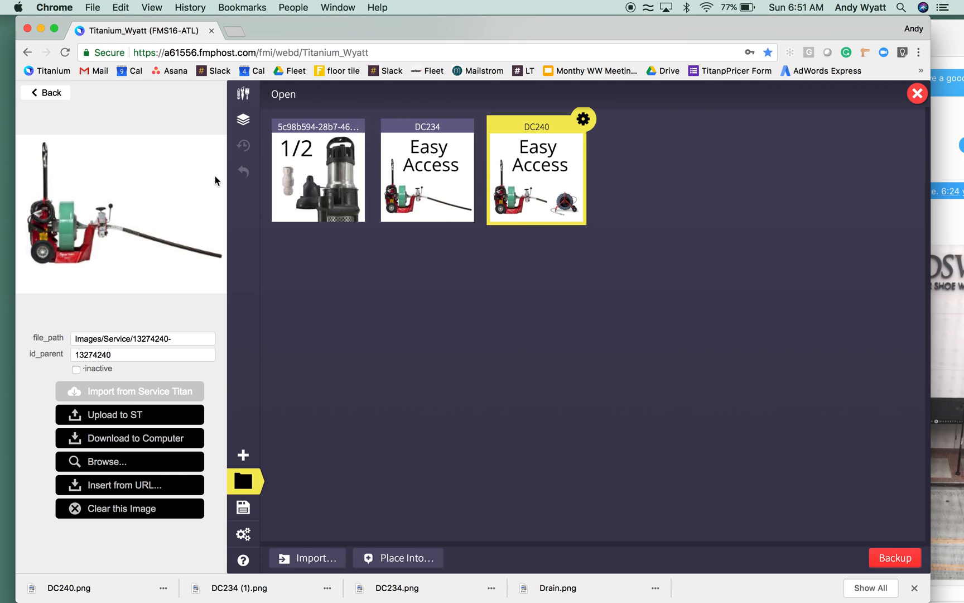
click(51, 93)
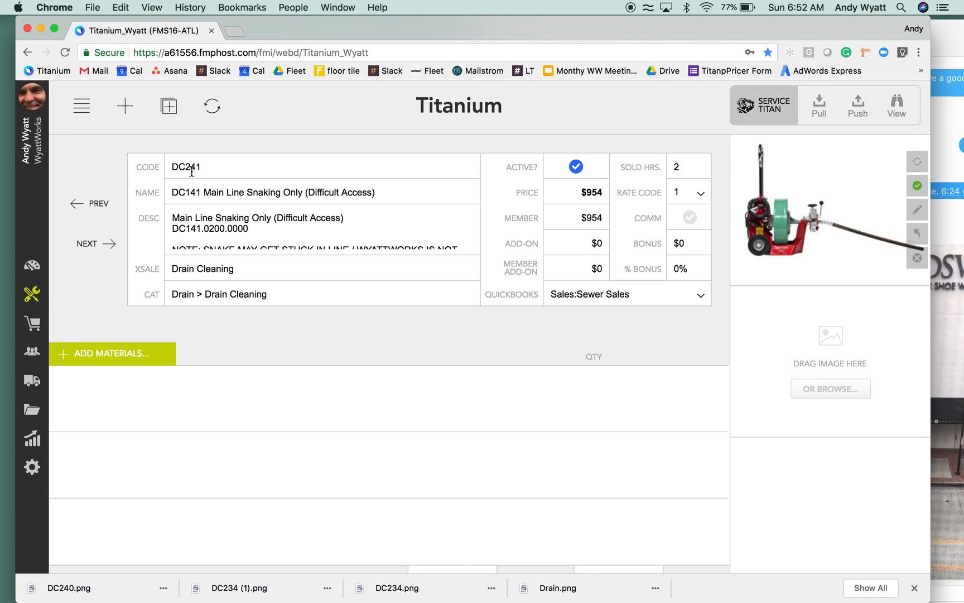
click(192, 172)
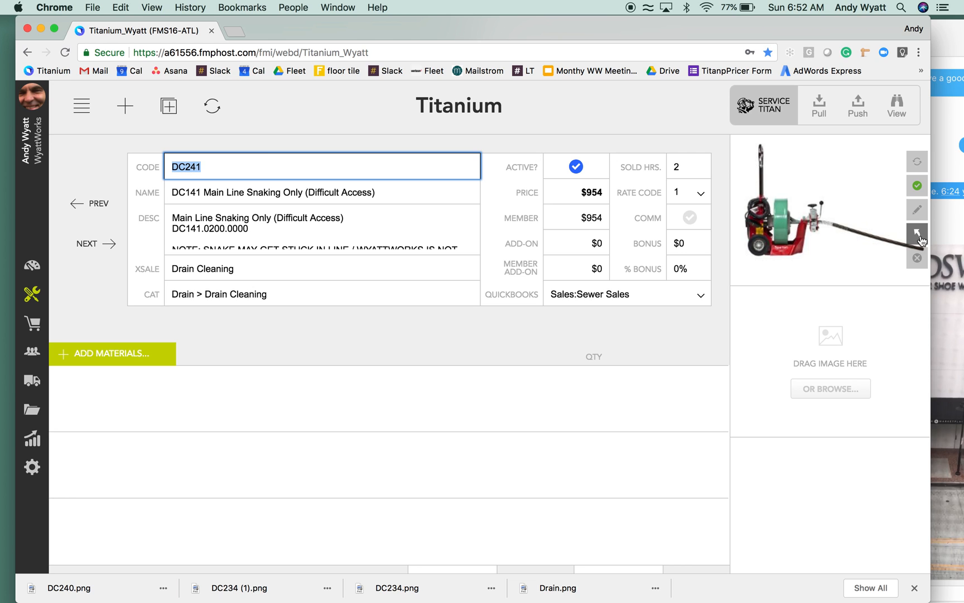
Step: Open the service image in the editor, duplicate the saved DC240 sketch, and rename the copy DC241
click(916, 211)
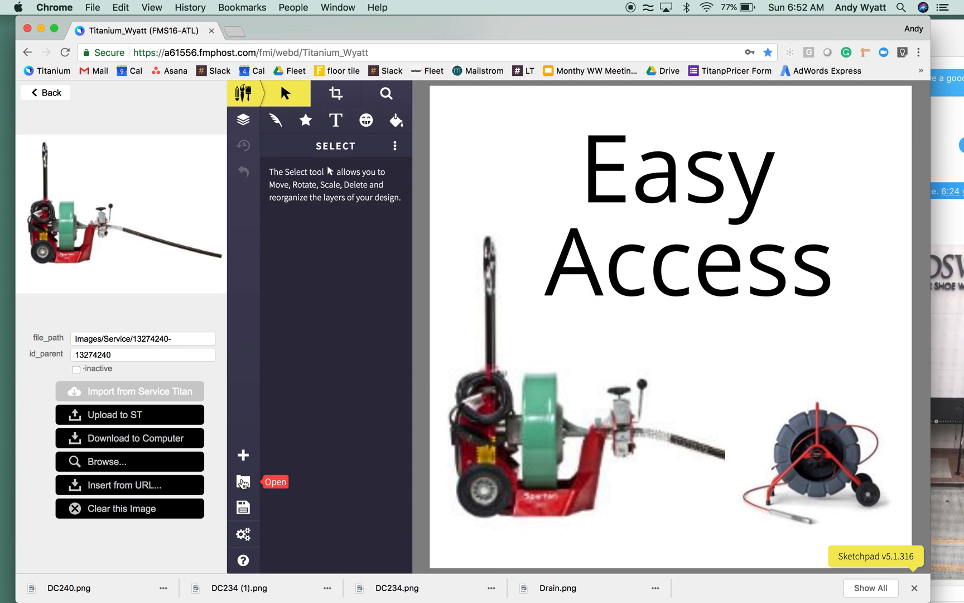
click(242, 482)
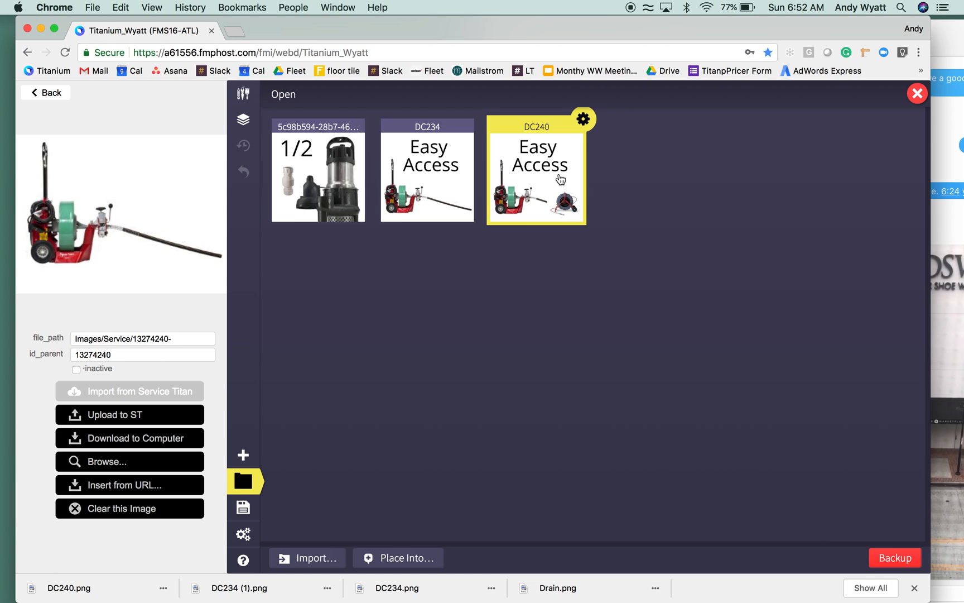
click(583, 120)
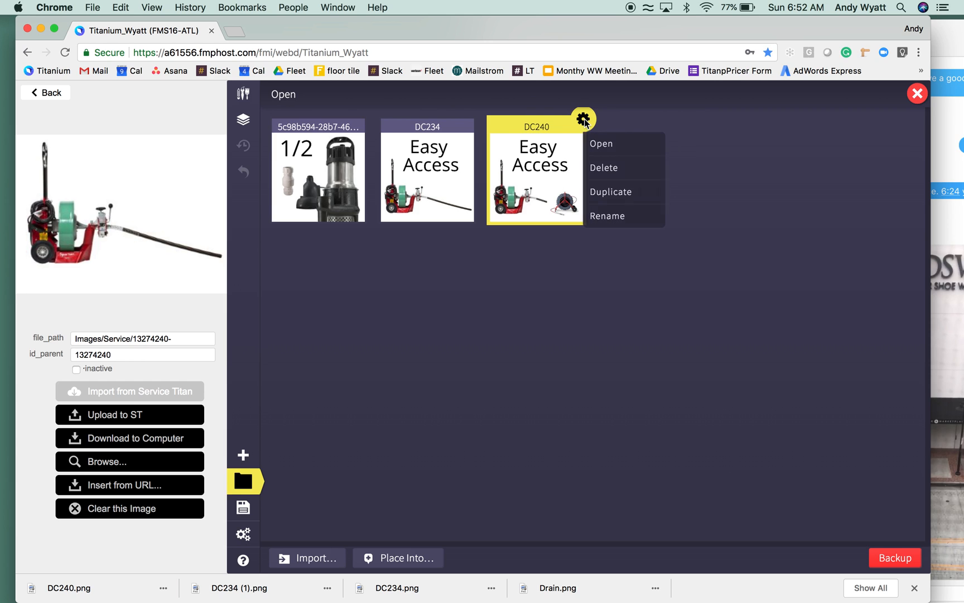
click(605, 191)
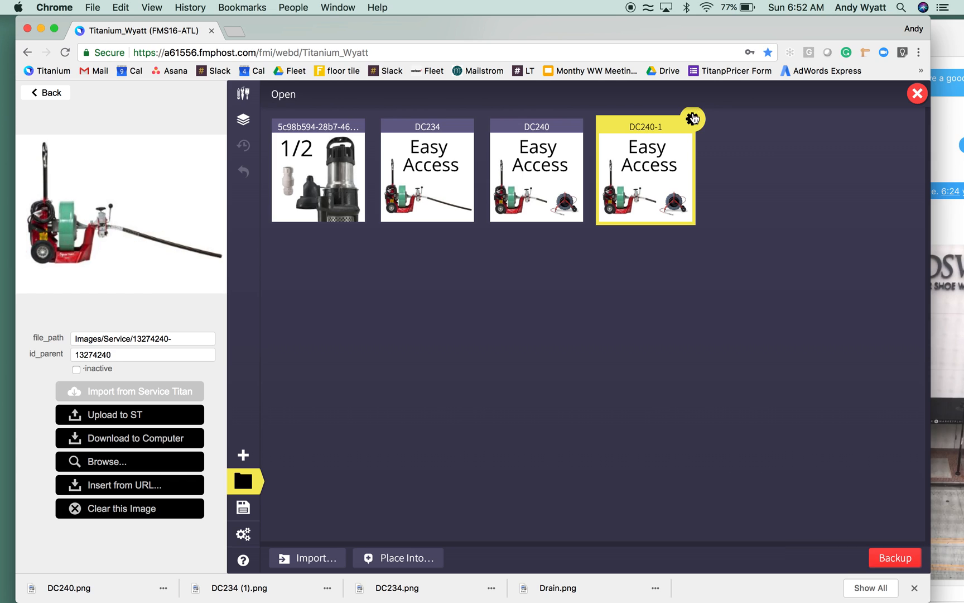
click(692, 118)
click(717, 216)
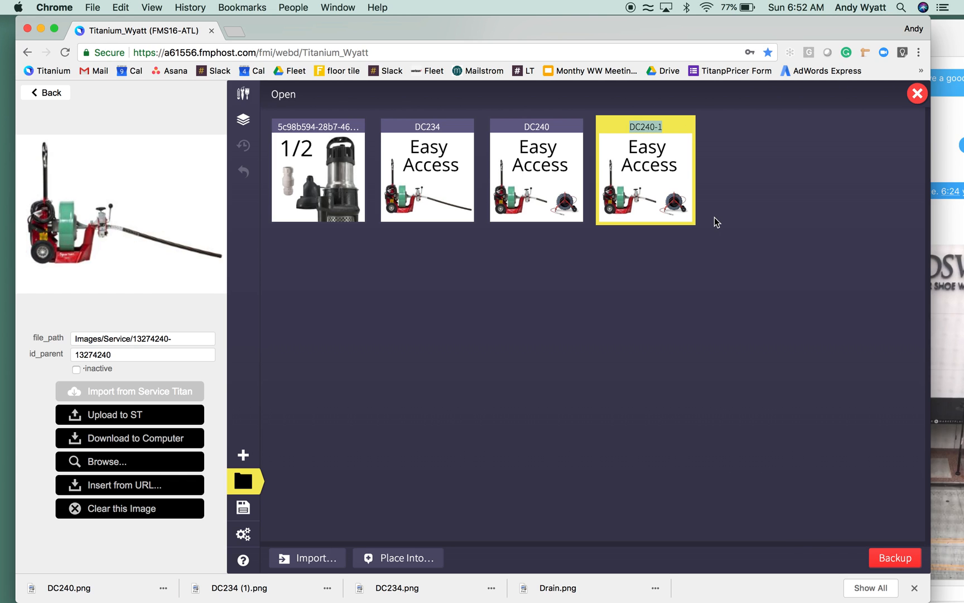
text(DC241)
key(Return)
Step: Open the DC241 sketch and change the word "Easy" in its title to "Difficult"
click(658, 175)
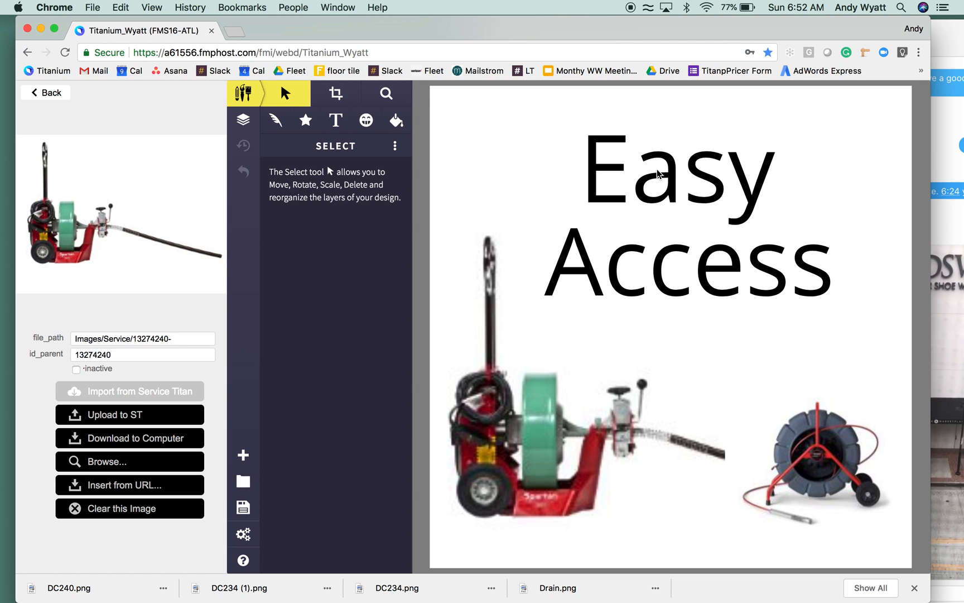
double_click(658, 170)
click(658, 169)
double_click(640, 168)
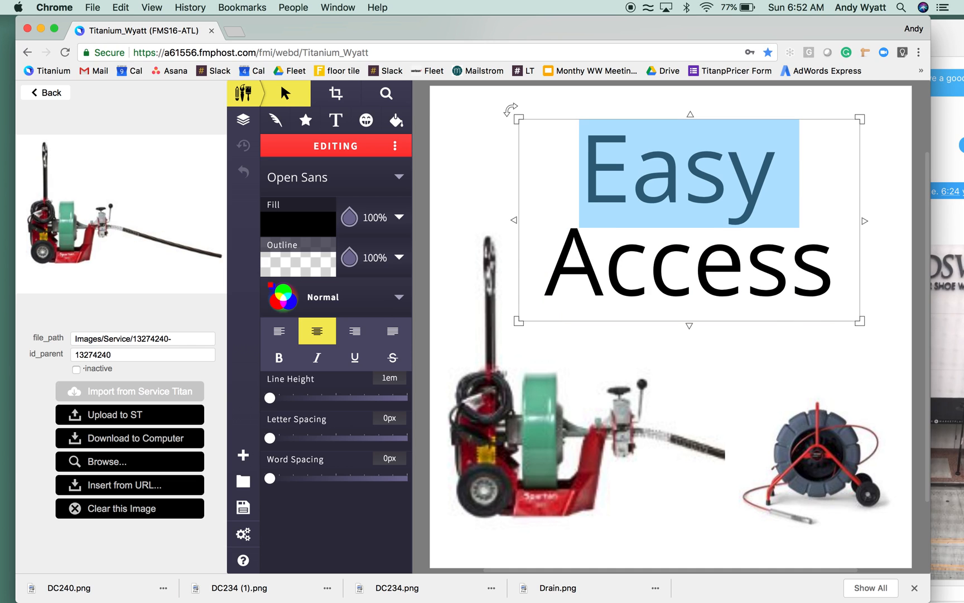
text(Difficult)
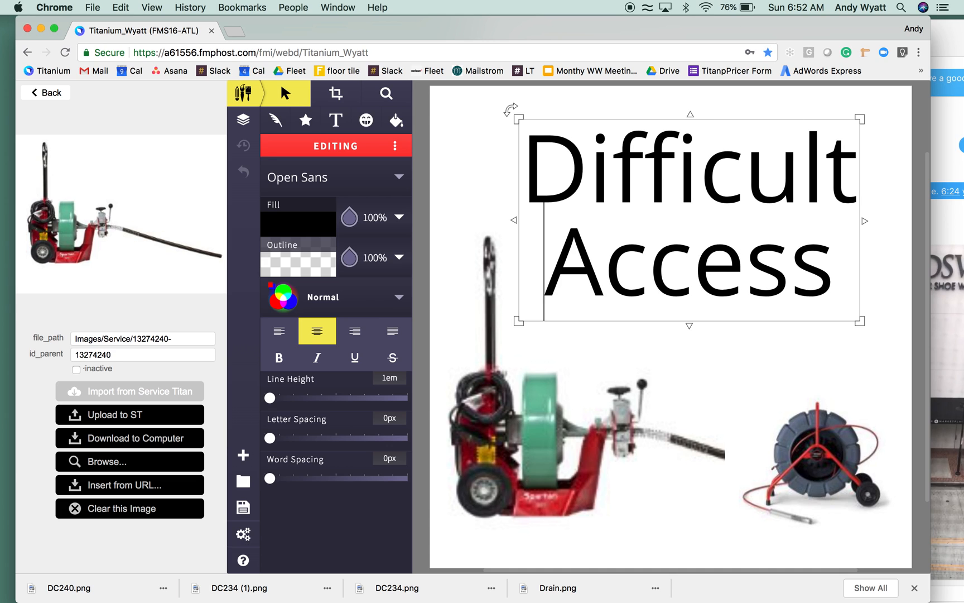
click(469, 214)
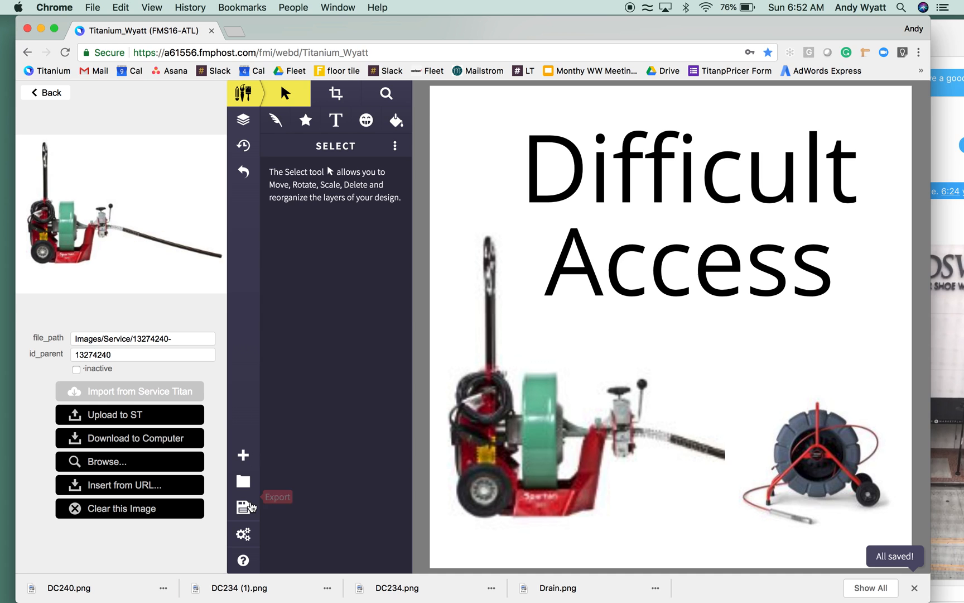
Step: Export the sketch as a PNG and replace the DC241 service's first image with DC241.png
click(244, 507)
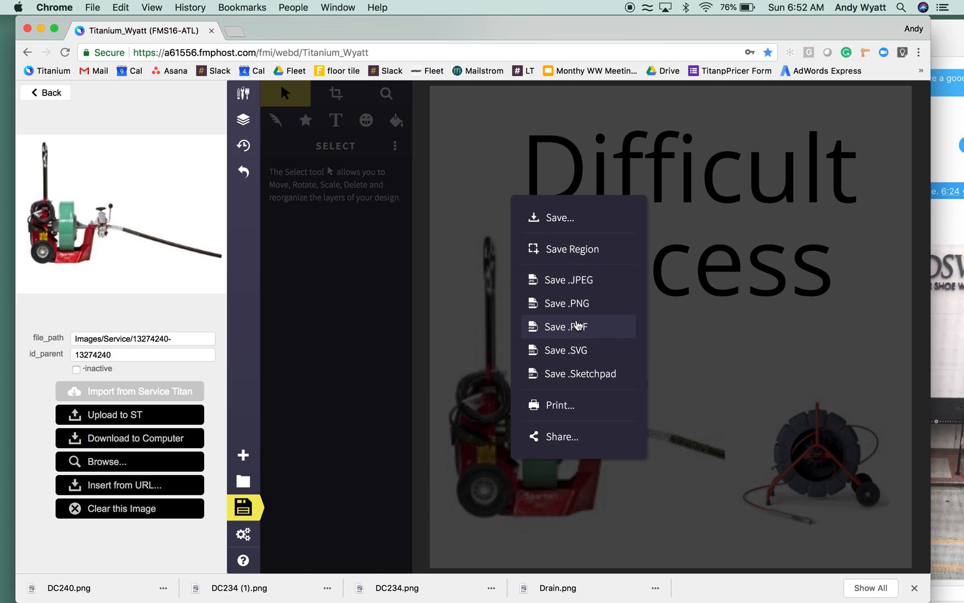
click(578, 310)
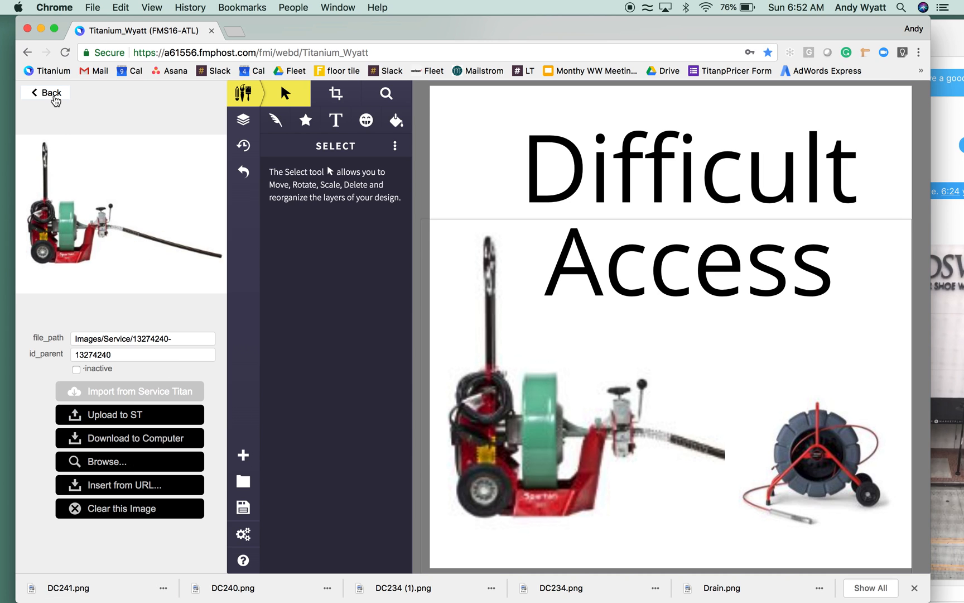
click(54, 96)
drag(83, 592, 832, 234)
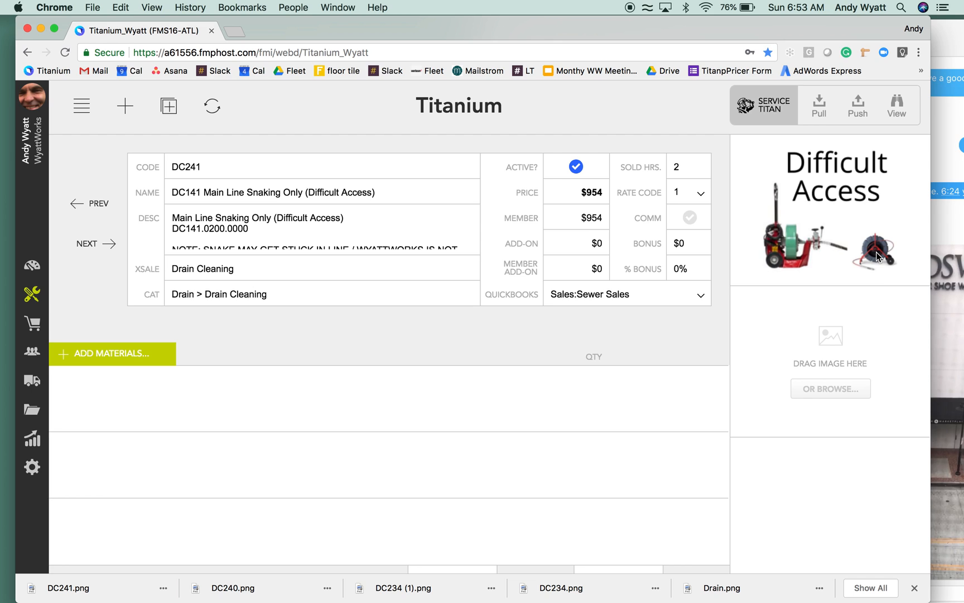
click(846, 313)
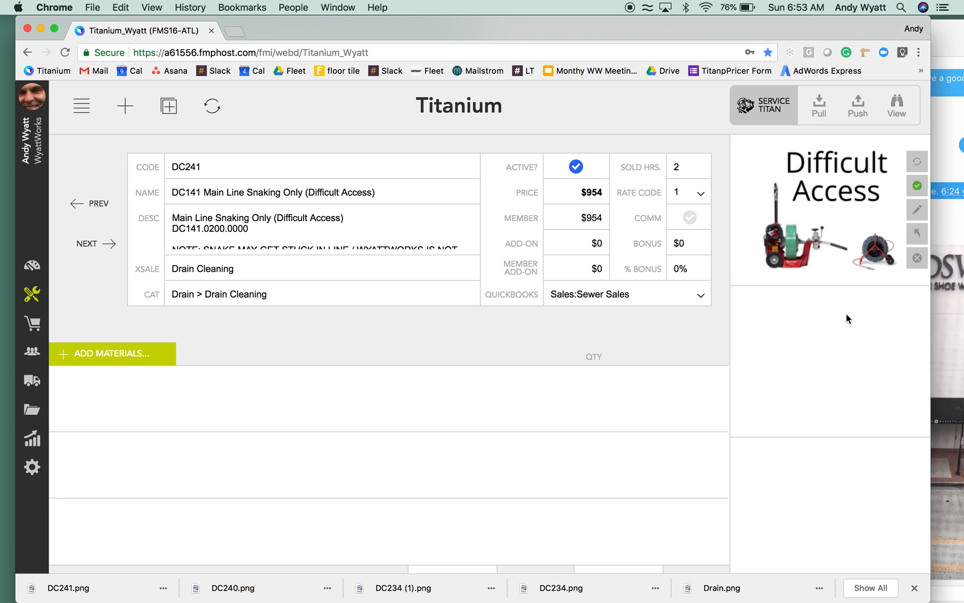
Step: Duplicate the saved DC241 sketch in the image editor and return to the service record
click(910, 217)
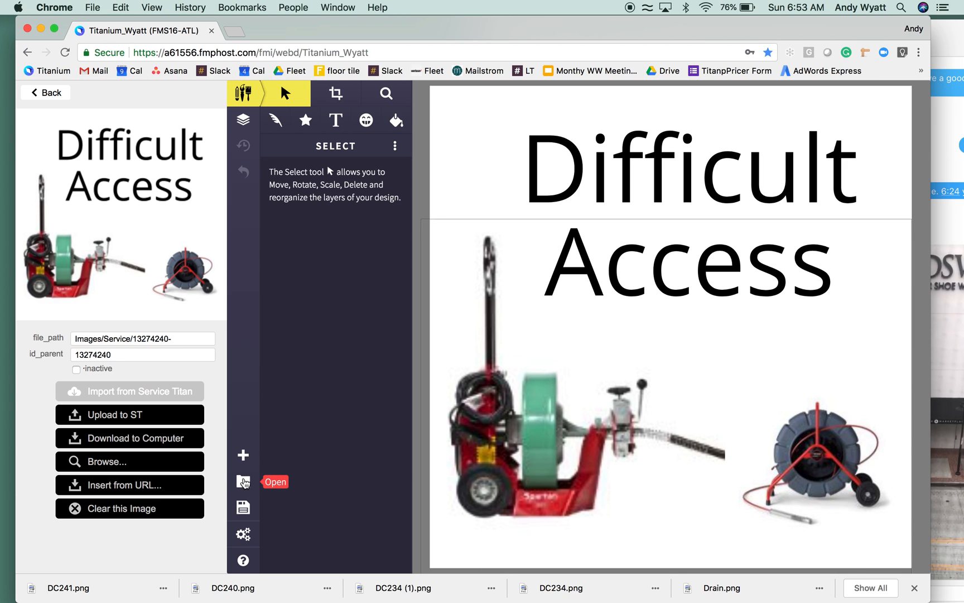
click(243, 481)
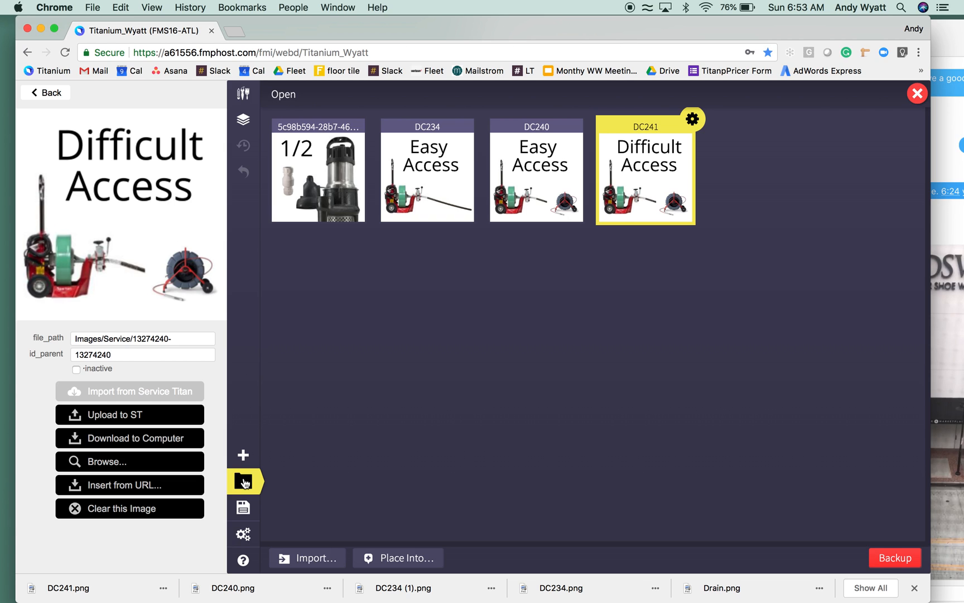
click(692, 121)
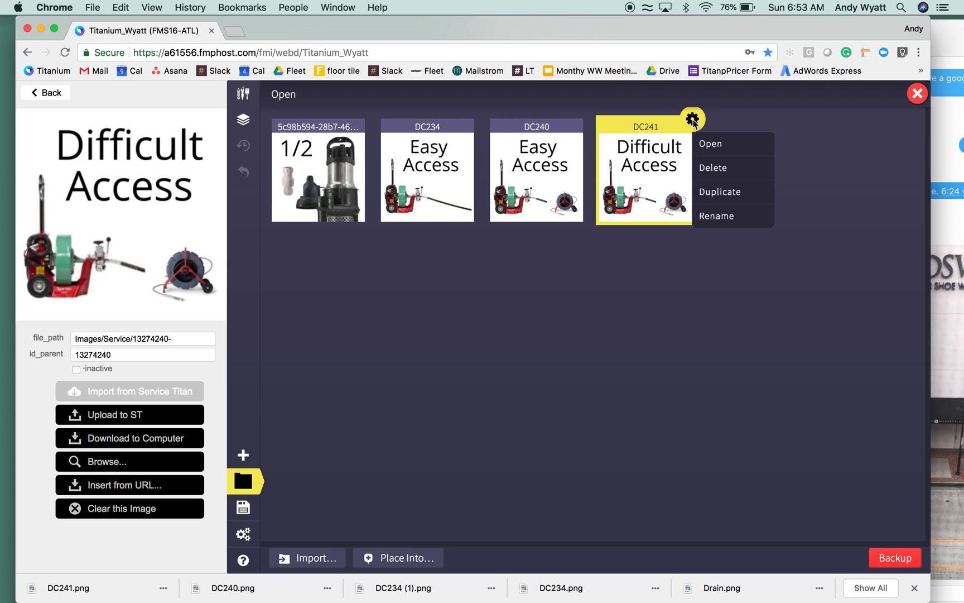
click(707, 191)
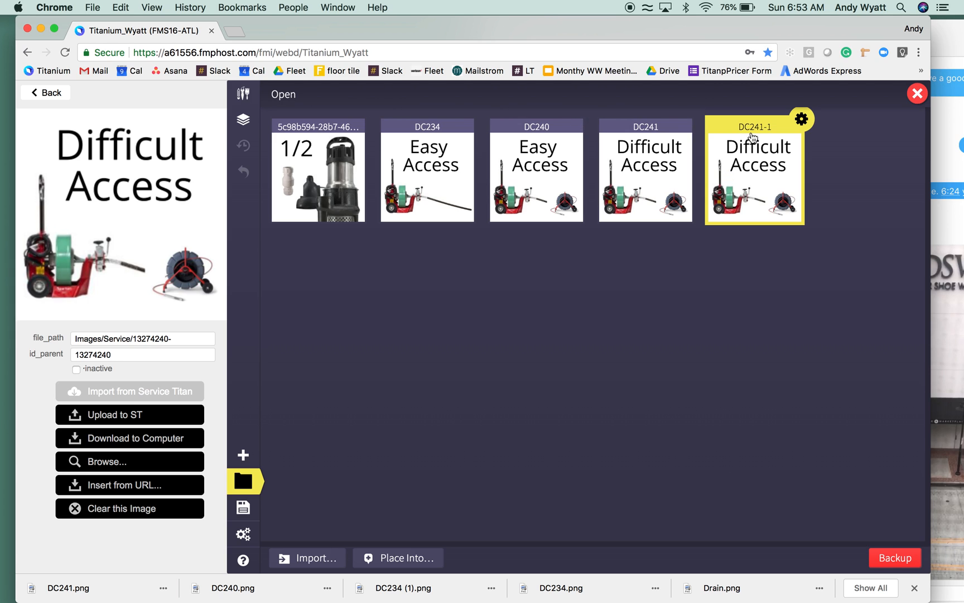
click(49, 95)
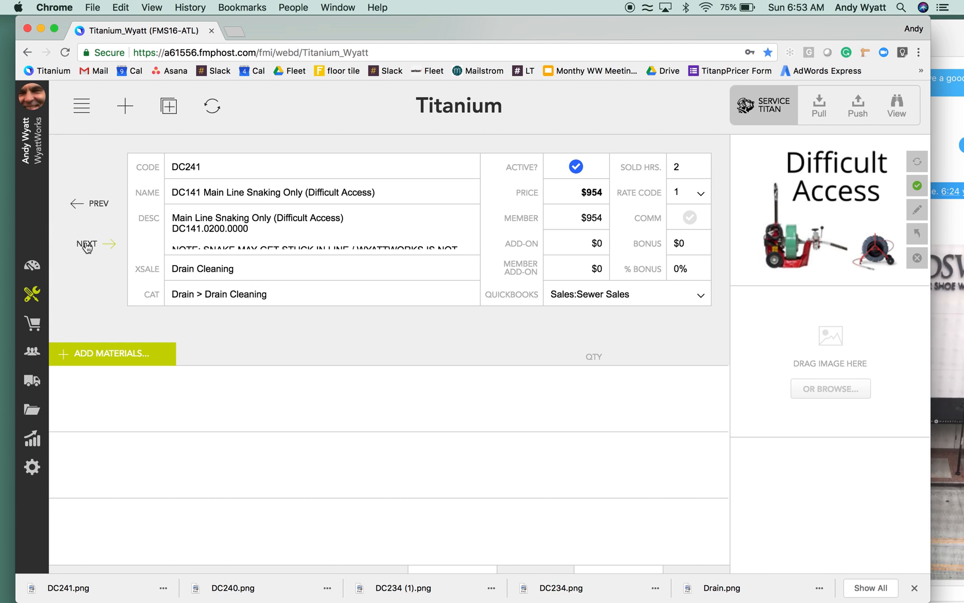
Step: Check the image on service DC234 and return to service DC241
click(86, 245)
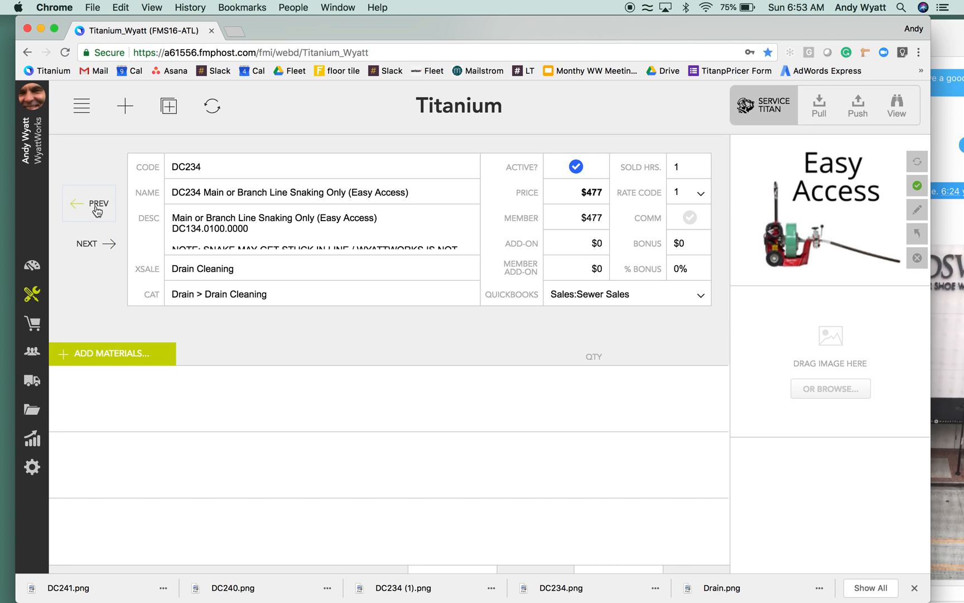
click(96, 208)
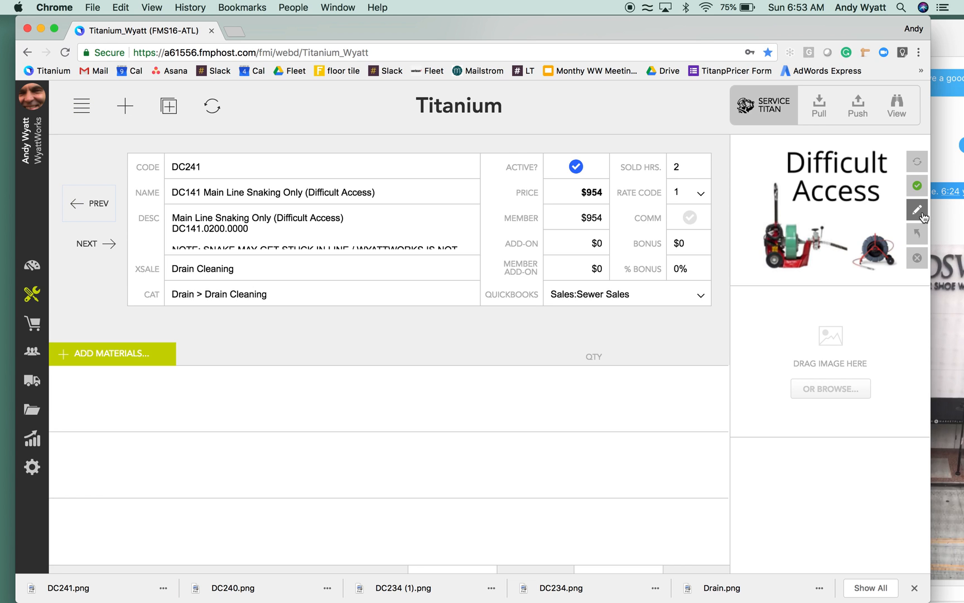
Step: Edit the DC241 service image: delete the camera reel picture from the sketch and export it as a PNG
click(919, 212)
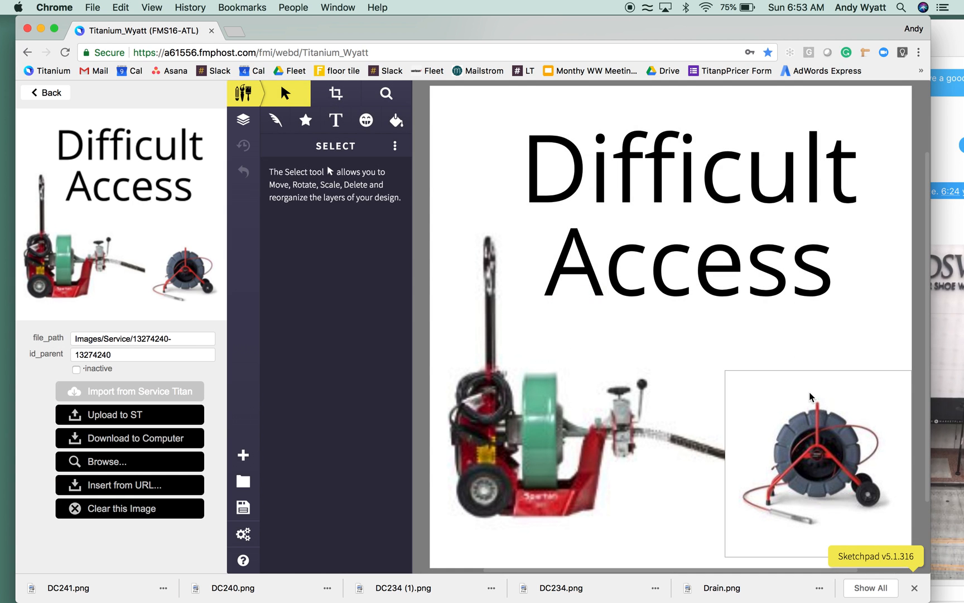
click(813, 423)
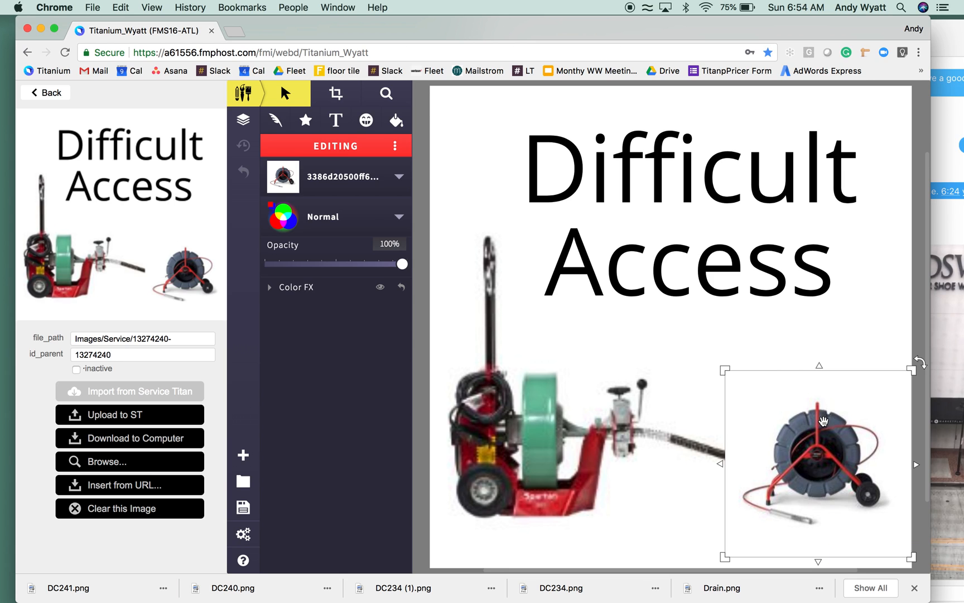
key(Escape)
click(824, 423)
right_click(824, 423)
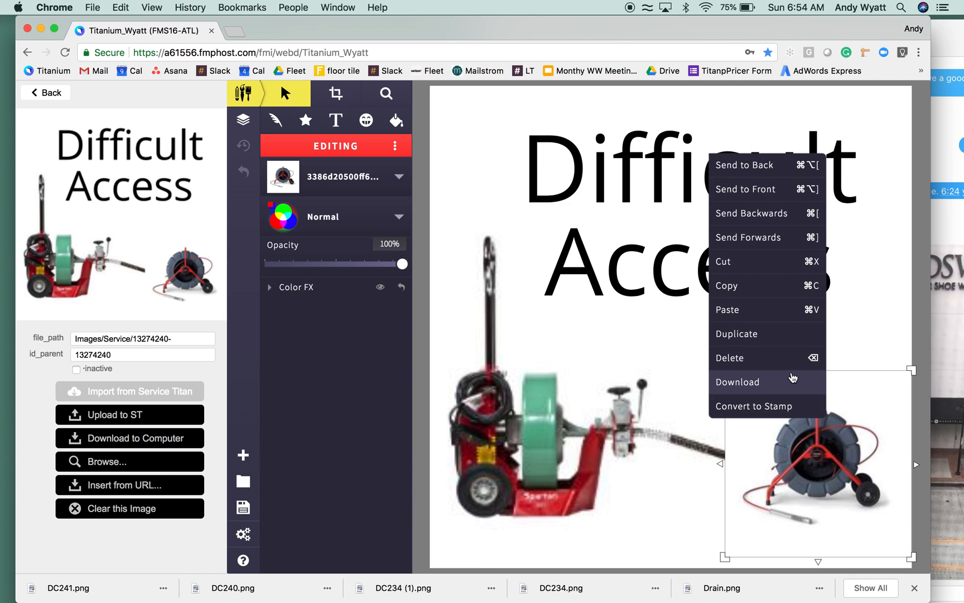
click(791, 358)
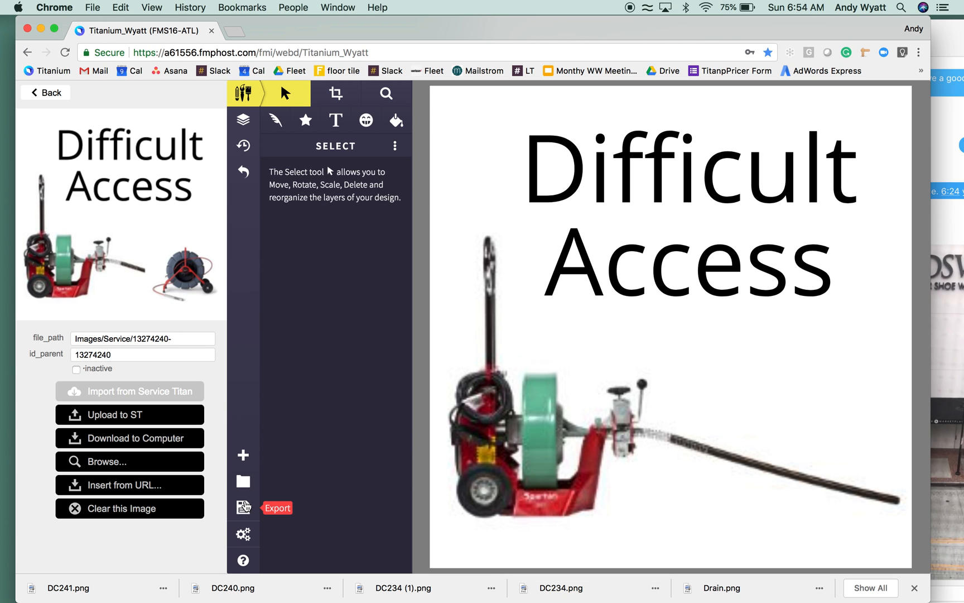
click(243, 507)
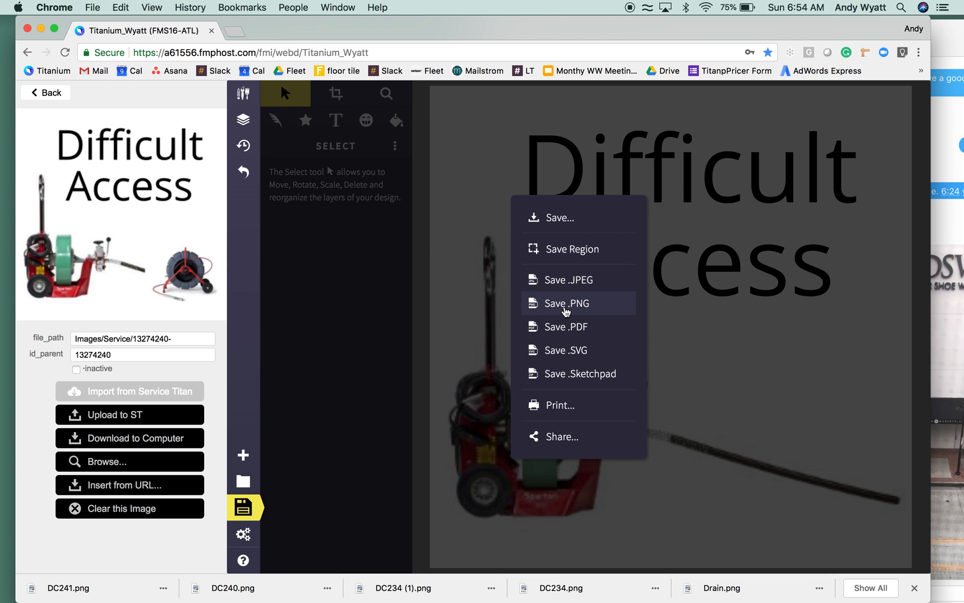
click(566, 304)
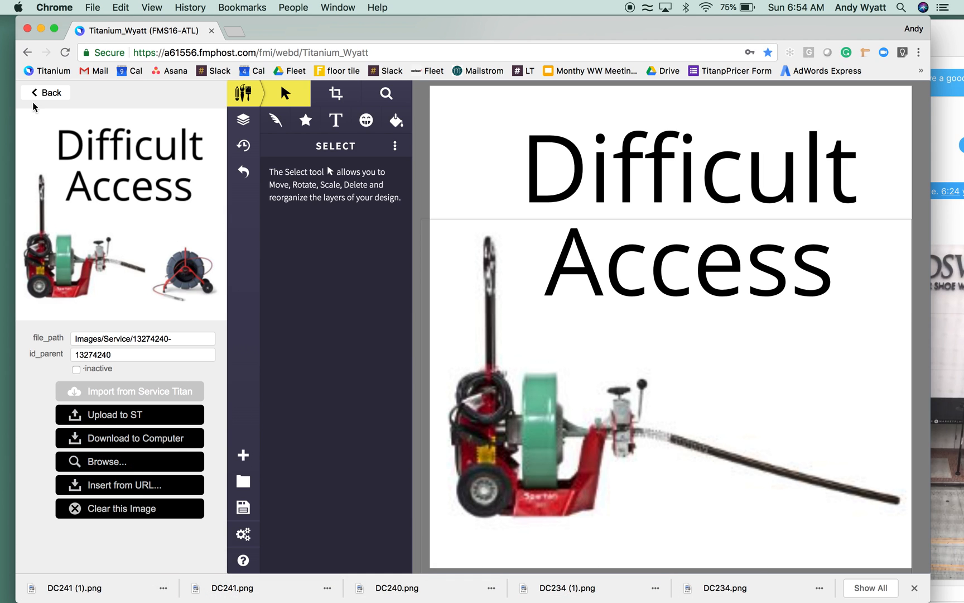
Step: Replace the DC241 service's first image with DC241 (1).png and push the service to Service Titan
click(46, 93)
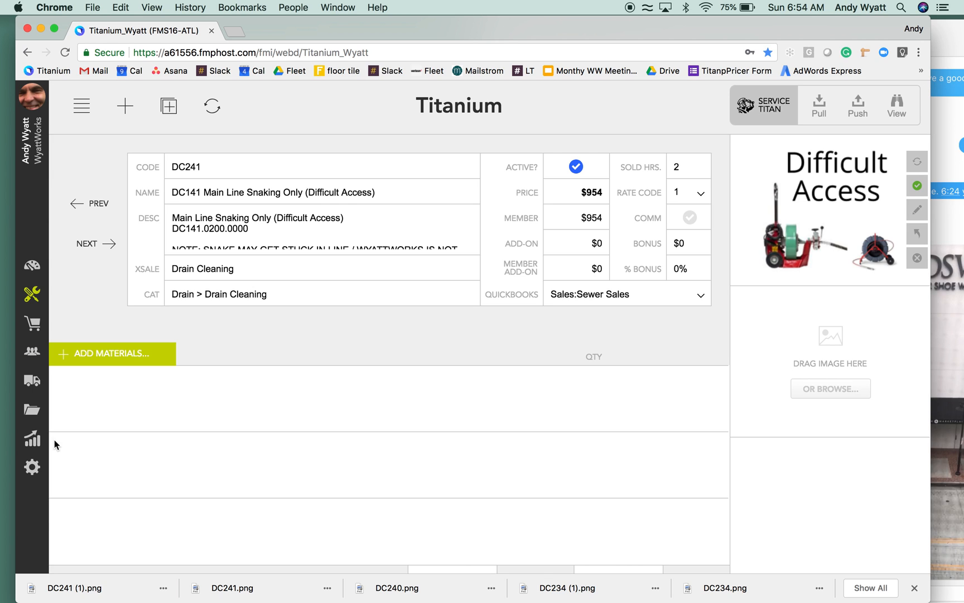
drag(72, 580, 844, 211)
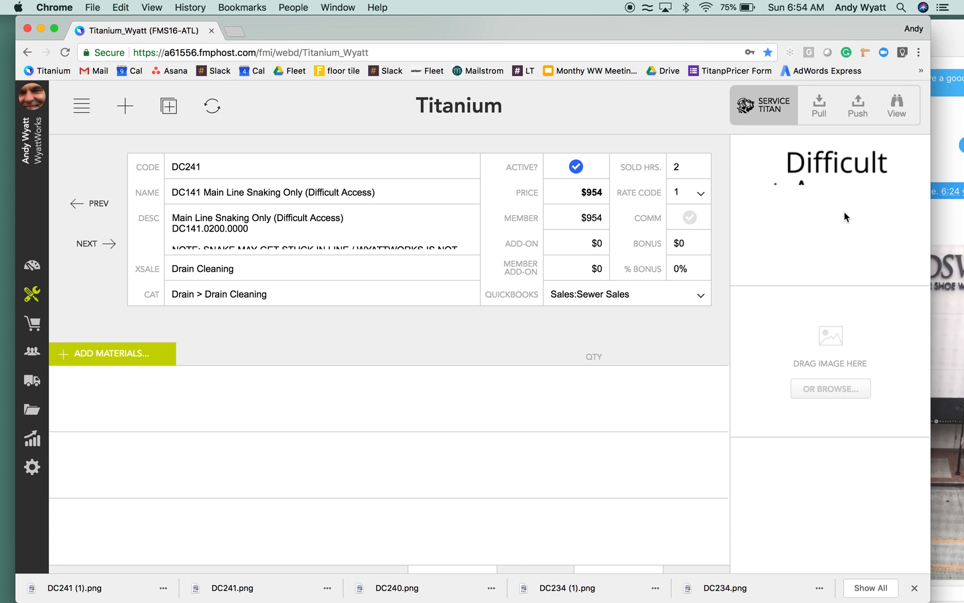
click(858, 116)
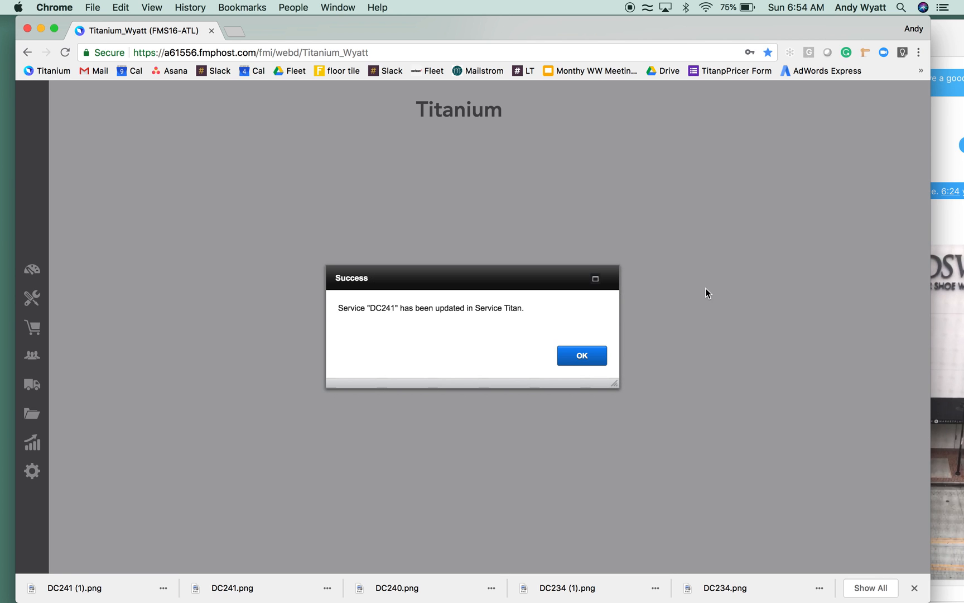
Step: Open service DC241 in Service Titan, check its attached image, and return to the service record
click(596, 357)
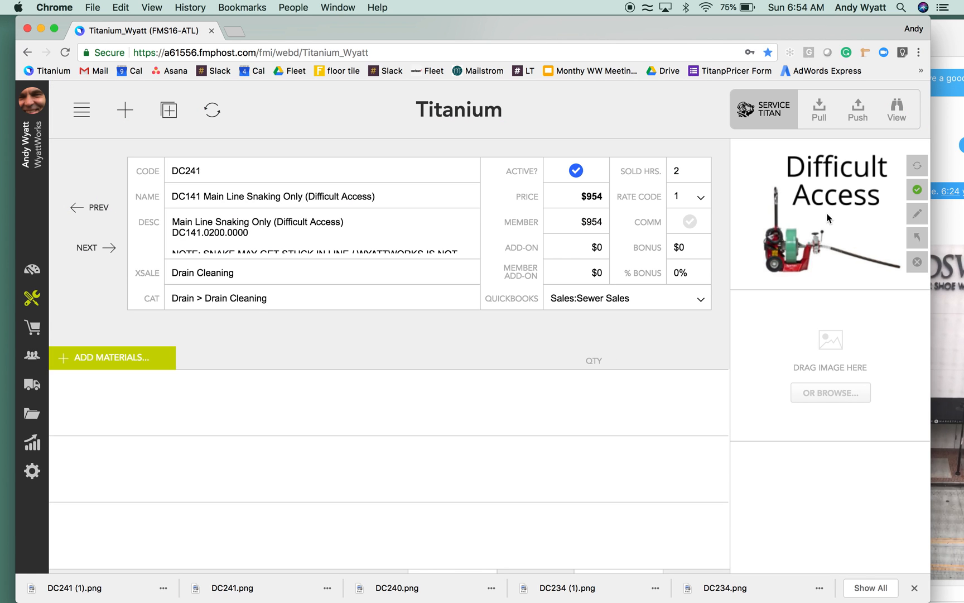
click(897, 110)
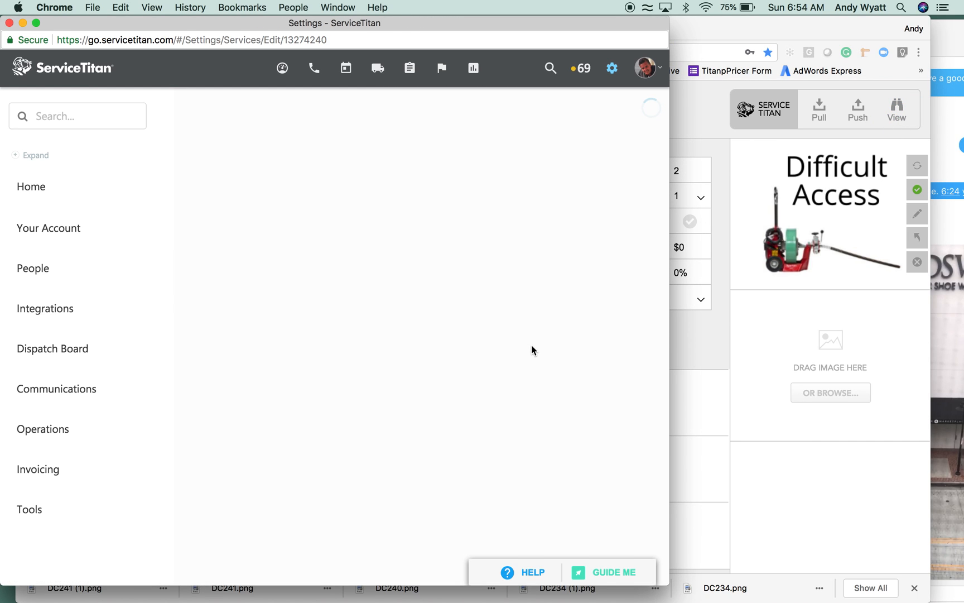
scroll(531, 345, down, 5)
scroll(532, 345, down, 5)
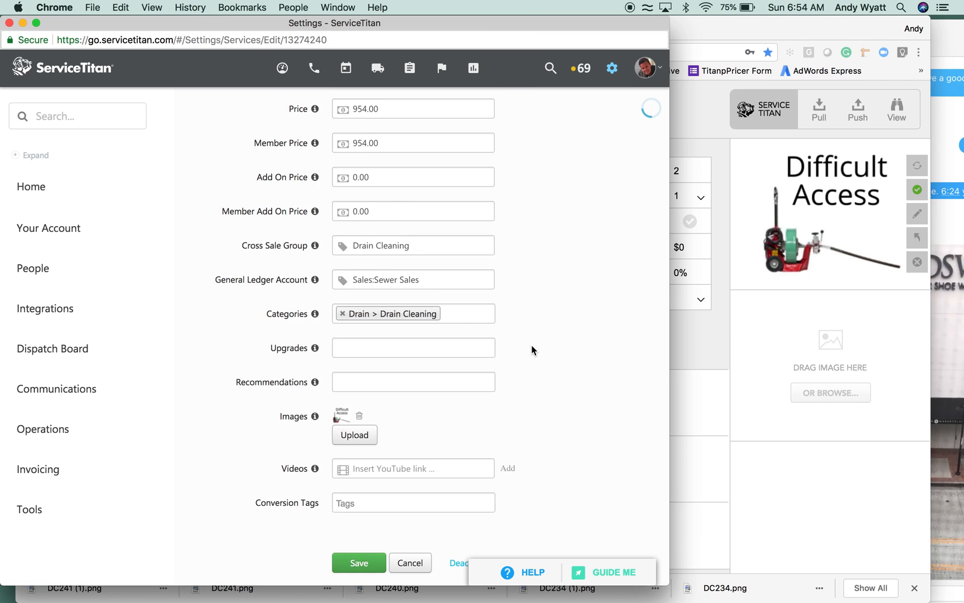
scroll(416, 419, up, 5)
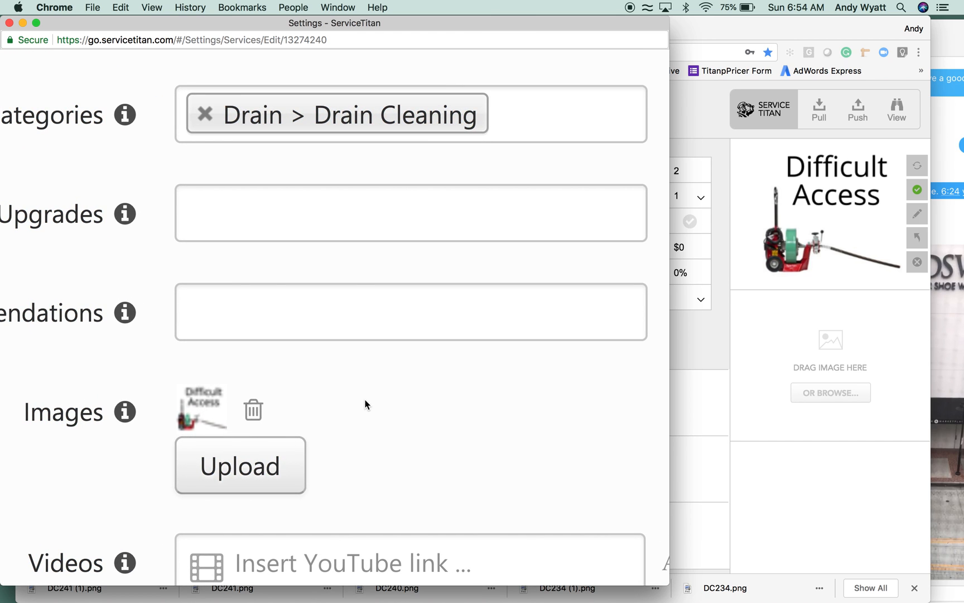
scroll(365, 403, down, 5)
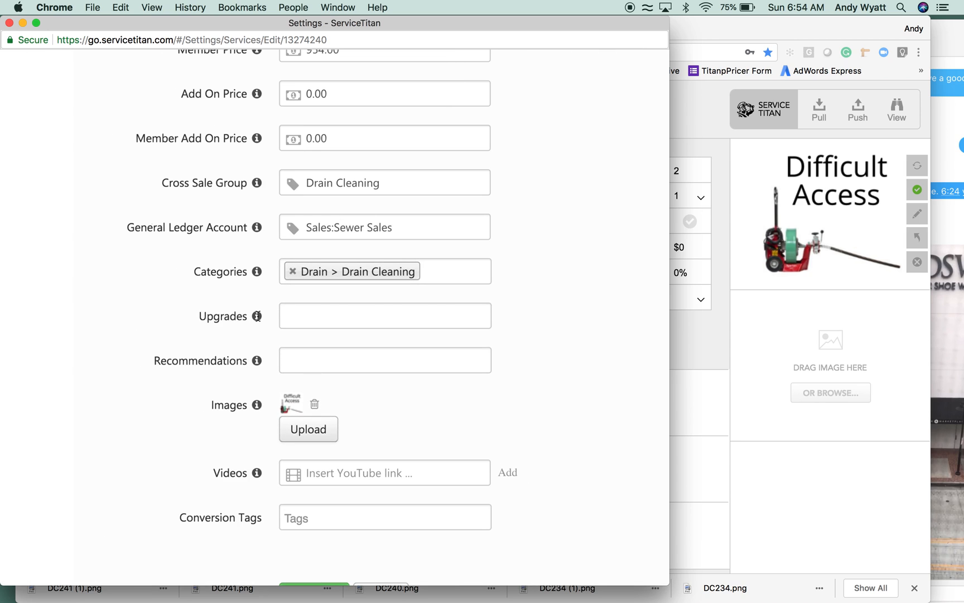
click(9, 23)
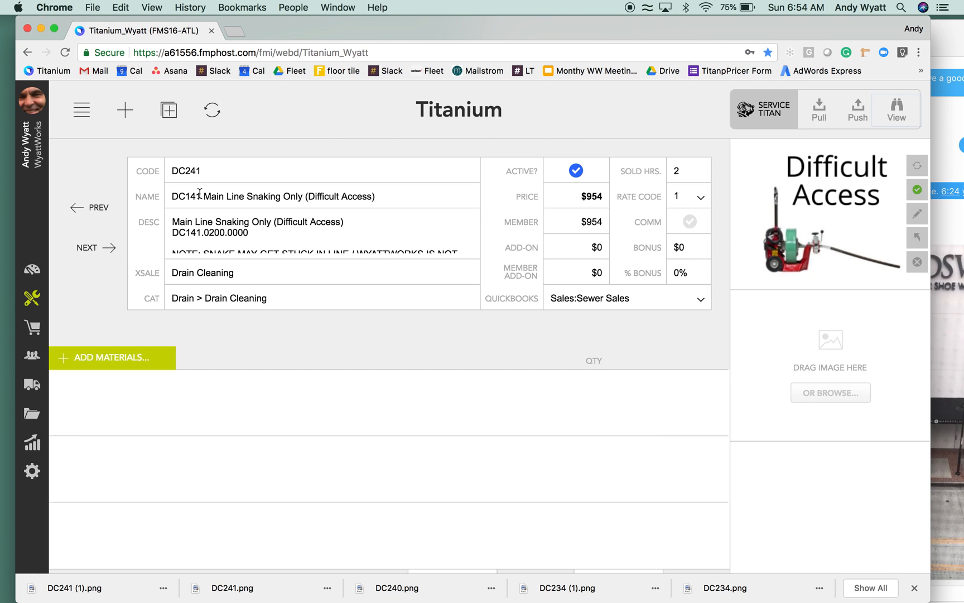
Step: Go back to the services list and open service DC242, Main Line Snaking / Camera (Difficult Access)
click(85, 117)
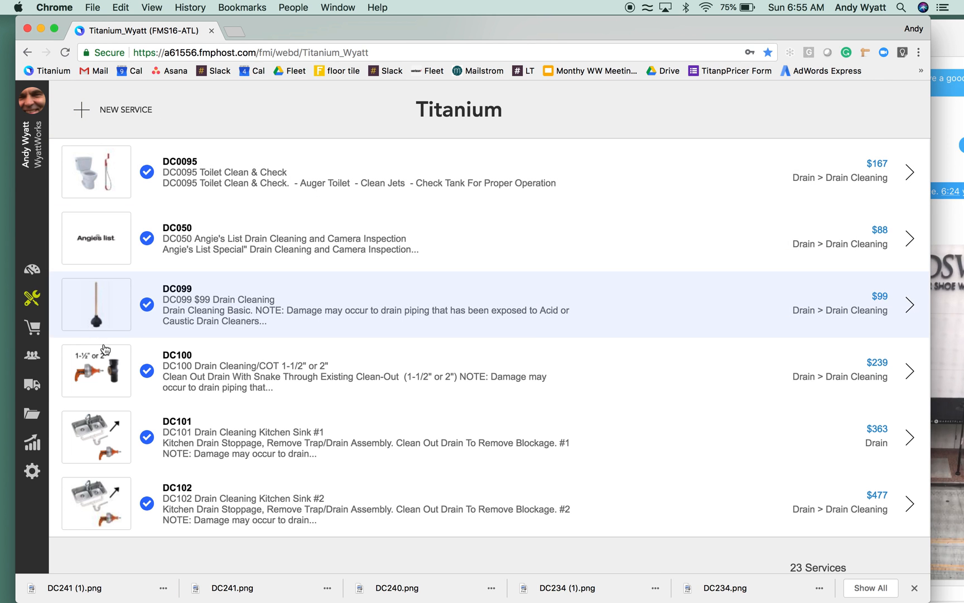
scroll(117, 390, down, 10)
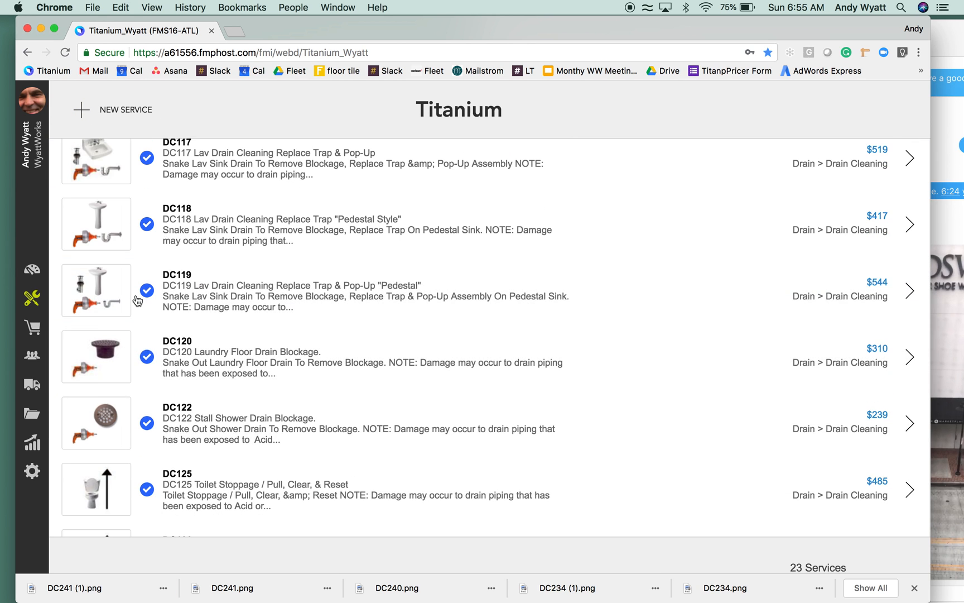
scroll(135, 299, down, 8)
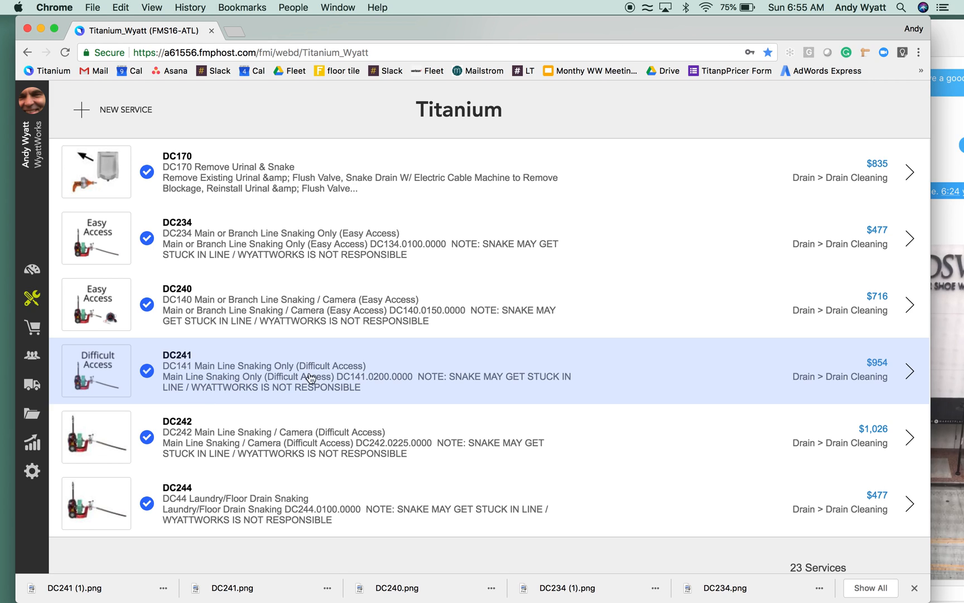
click(285, 447)
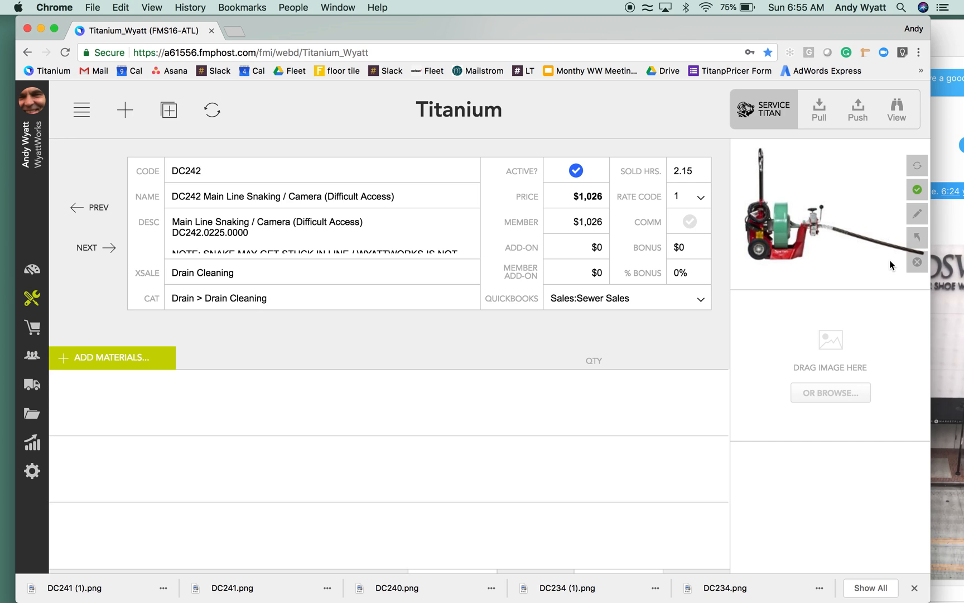
Step: In the DC242 service's image editor, rename the saved sketch DC241-1 as DC242
click(917, 215)
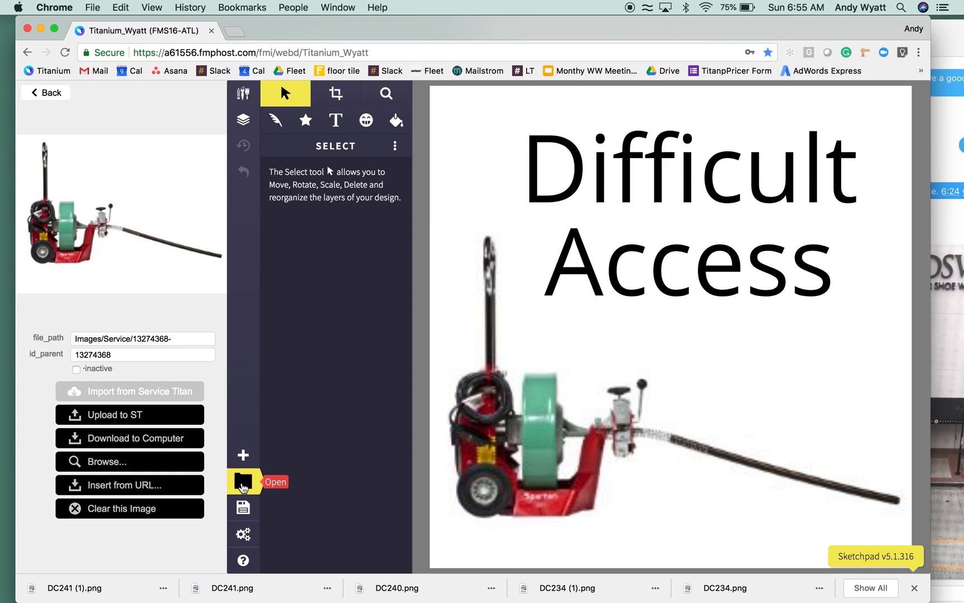
click(243, 483)
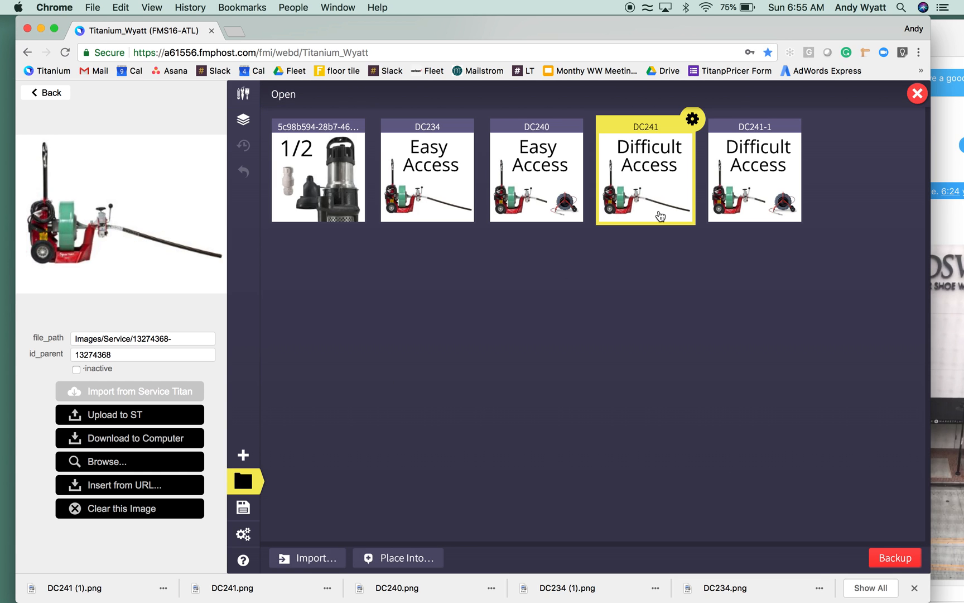
click(738, 166)
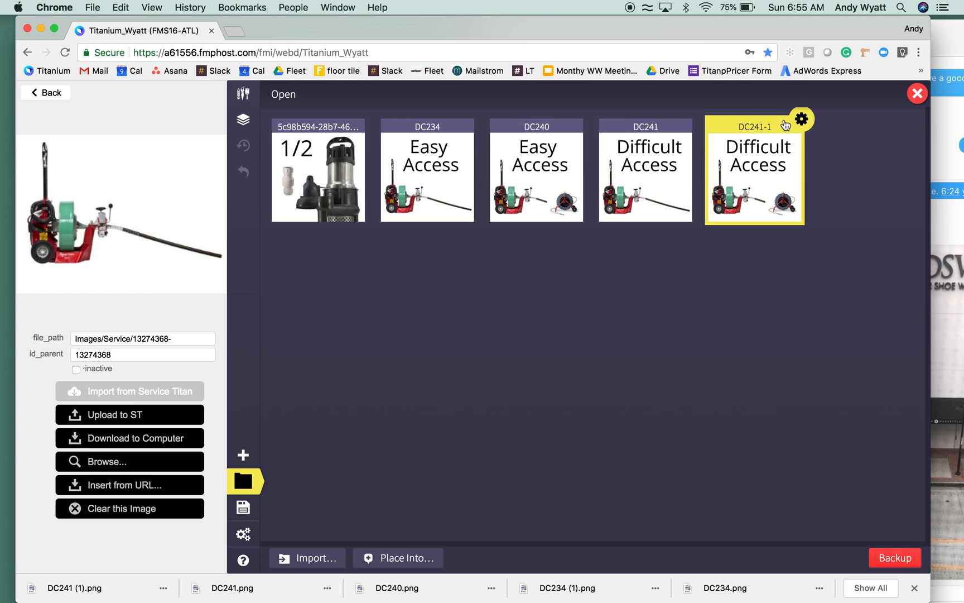
click(805, 120)
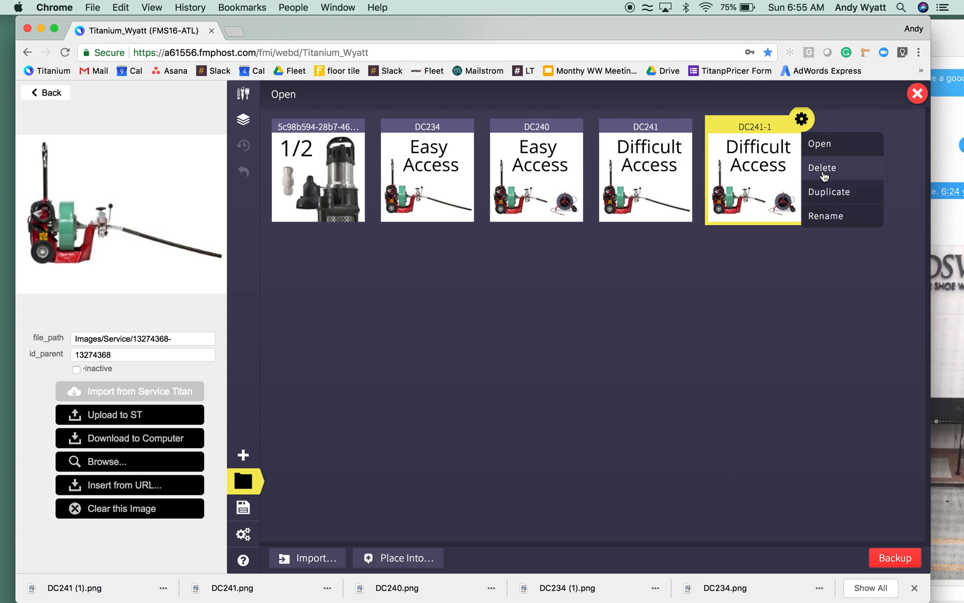
click(824, 217)
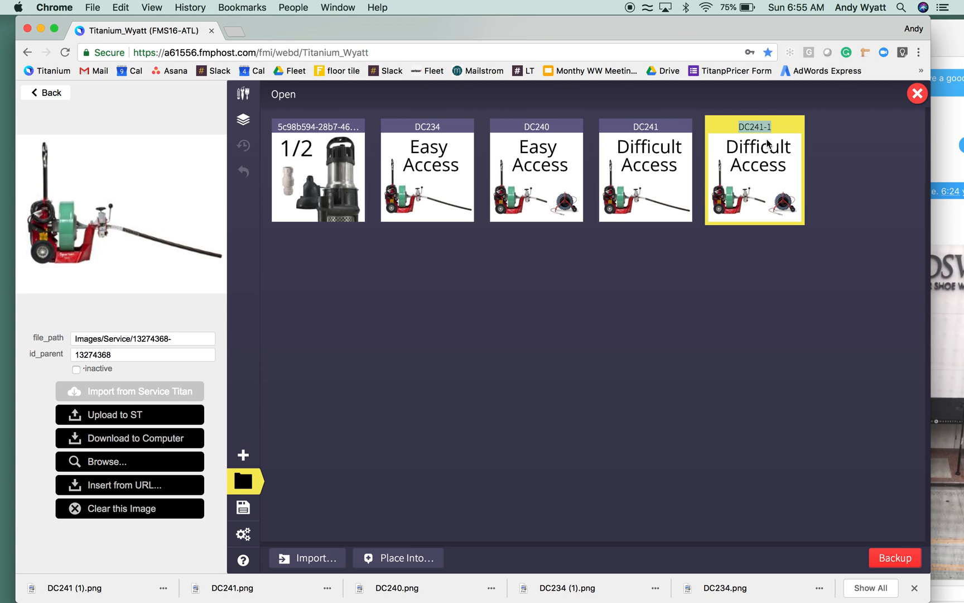
text(d)
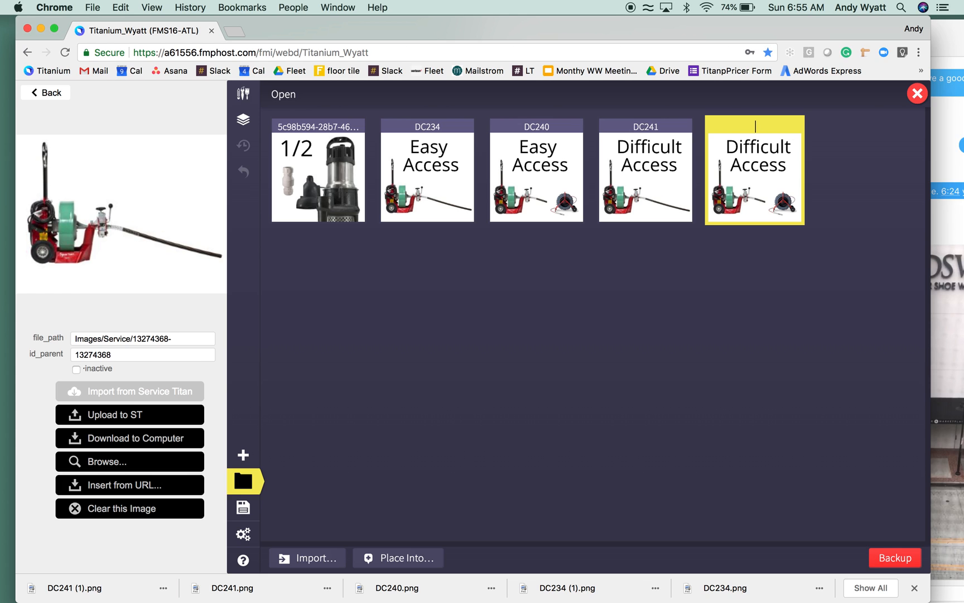
text(C242)
key(Return)
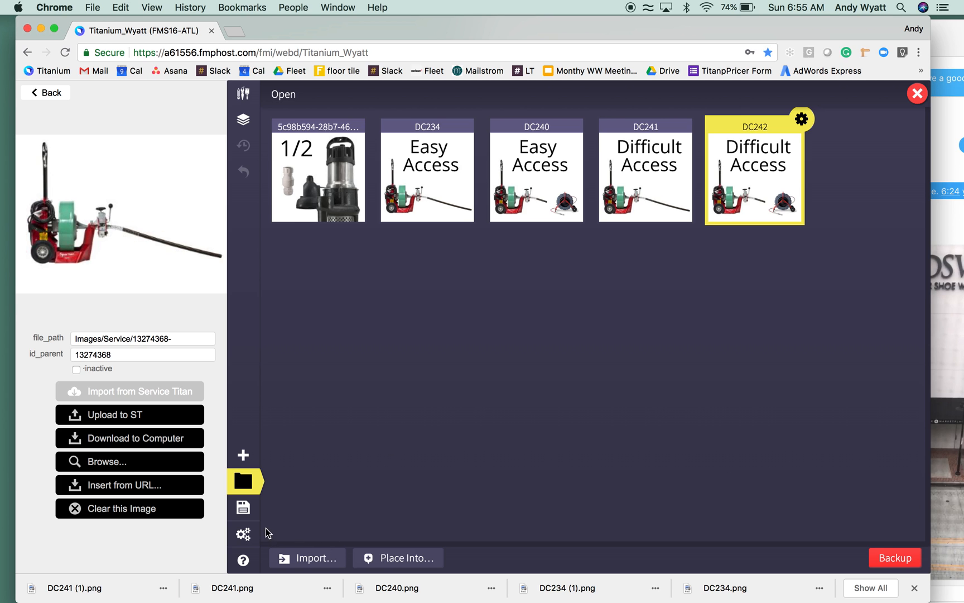
Step: Export the currently open Difficult Access sketch as a PNG and return to the service record
click(243, 516)
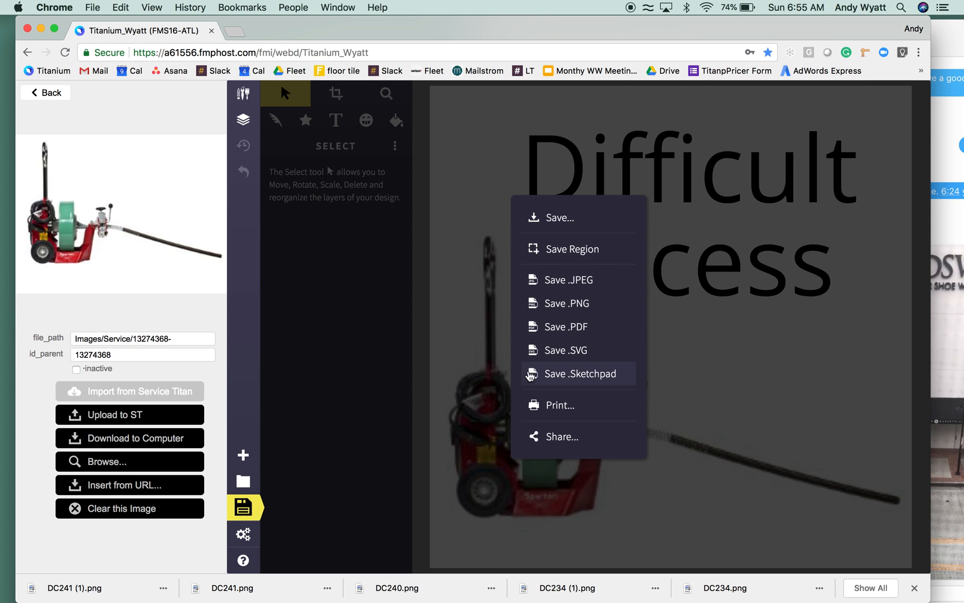
click(577, 309)
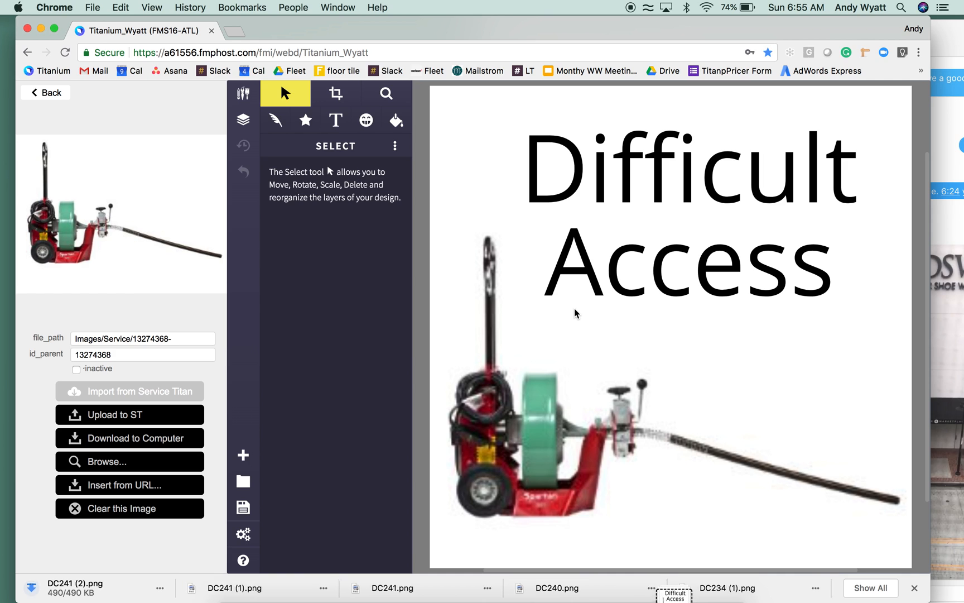
click(49, 93)
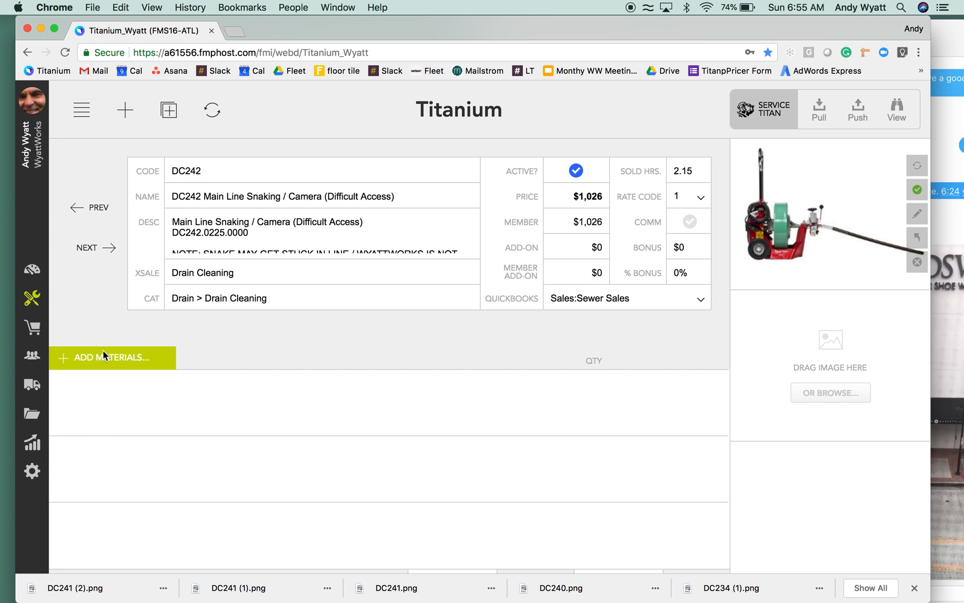
Step: Open the saved DC242 sketch in the service's image editor and export it as a PNG, returning to the service record
click(917, 214)
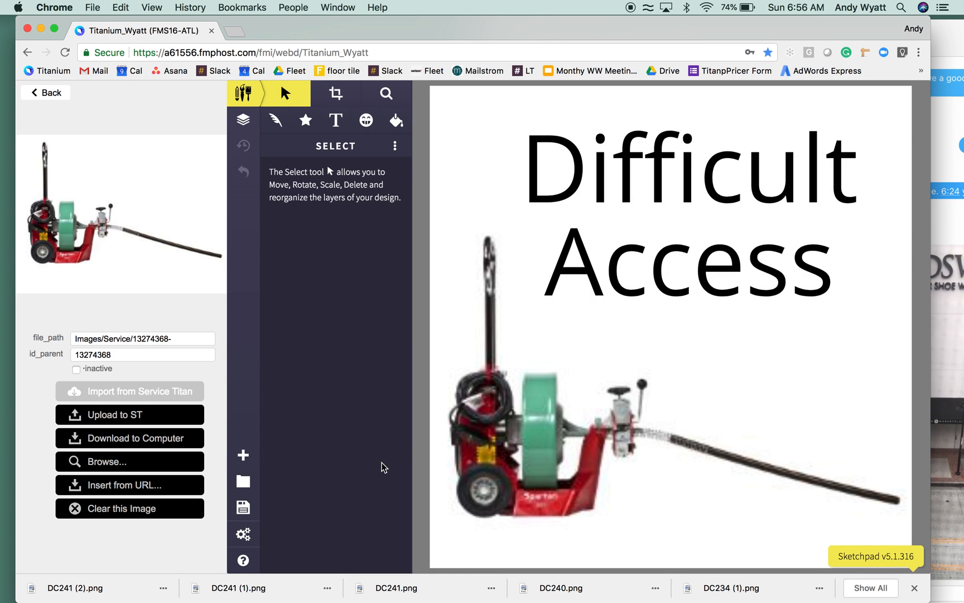
click(243, 481)
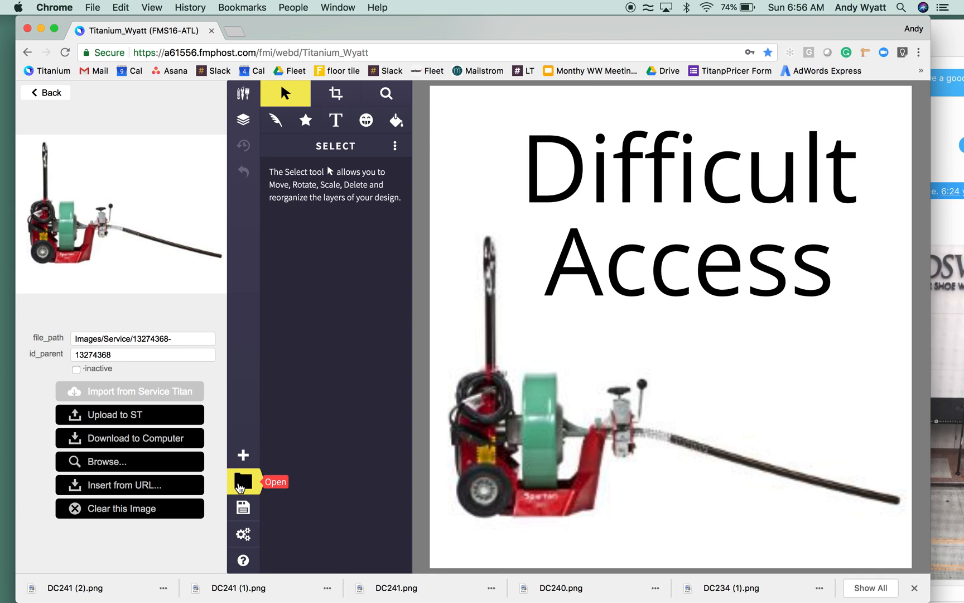
click(762, 174)
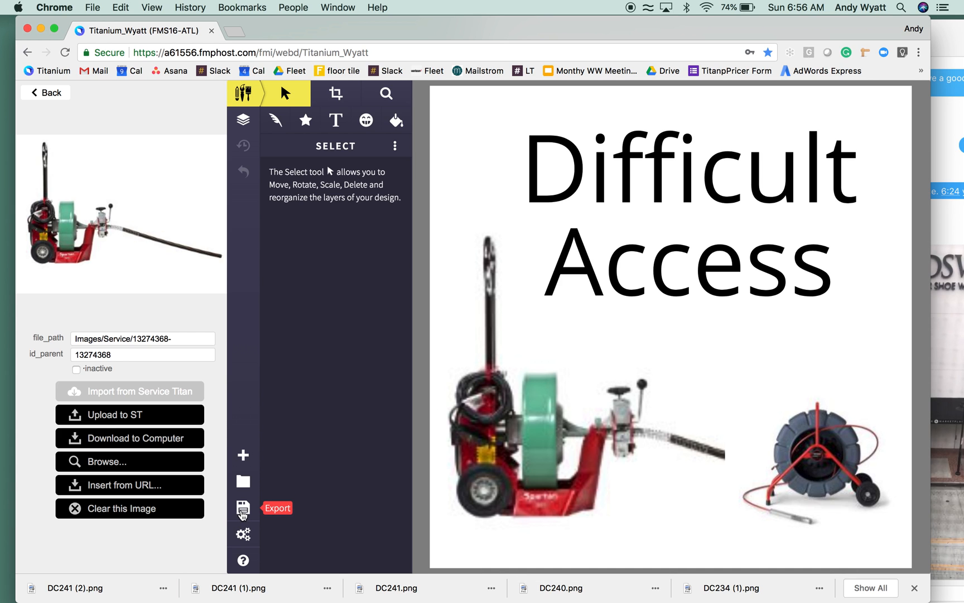
click(243, 509)
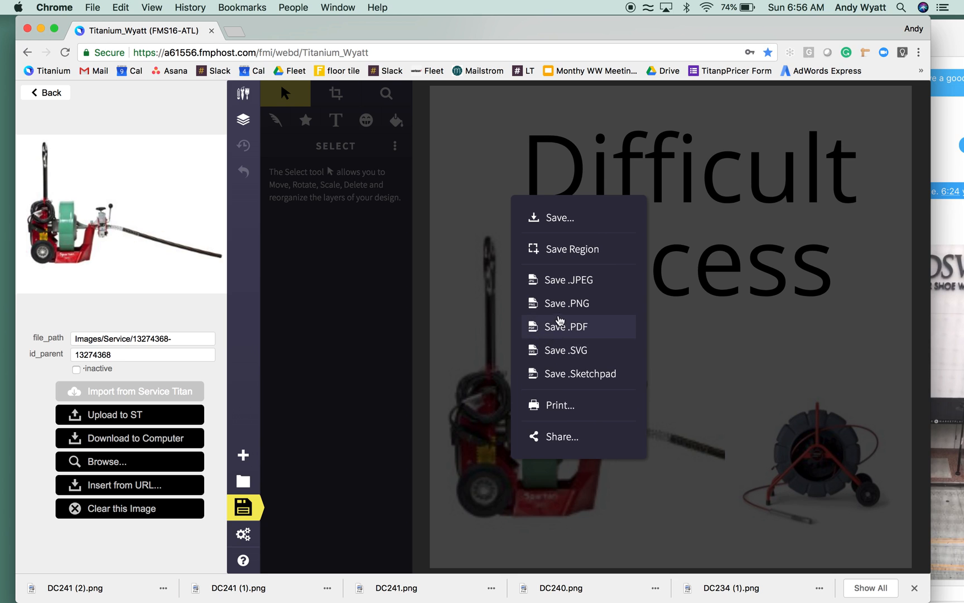
click(562, 316)
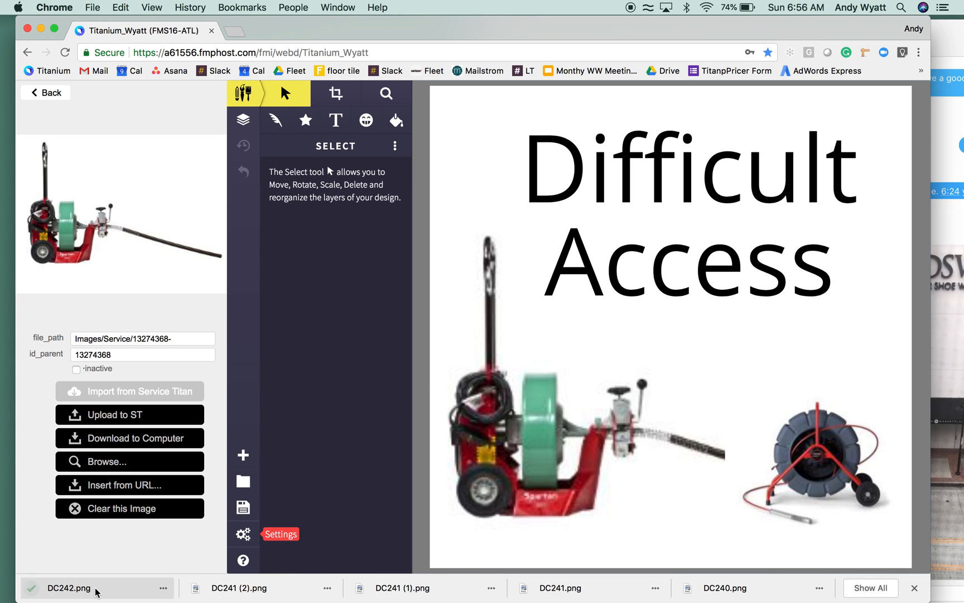
click(58, 99)
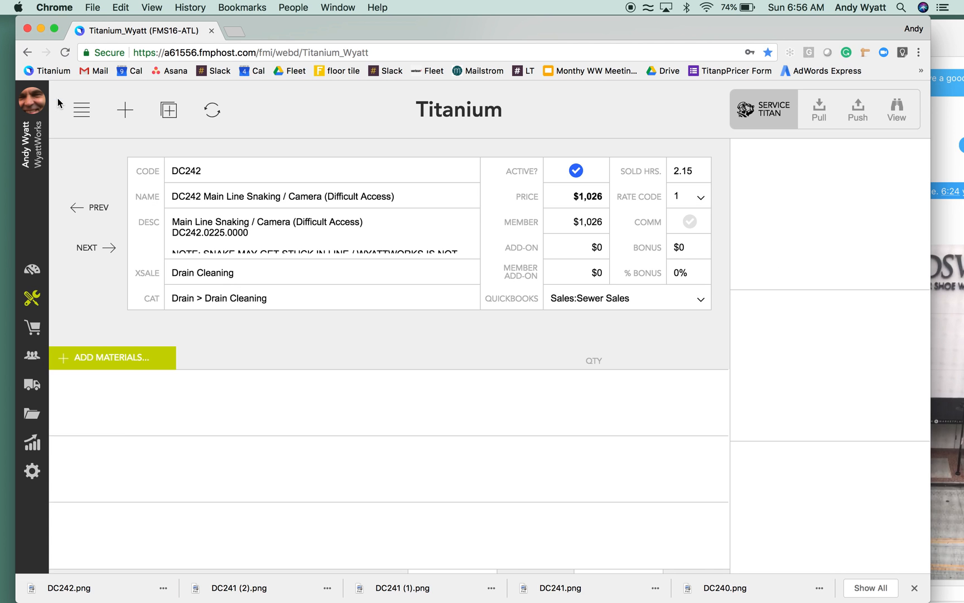
Step: Replace the DC242 service's first image with DC242.png and push the service to Service Titan
drag(89, 586, 852, 179)
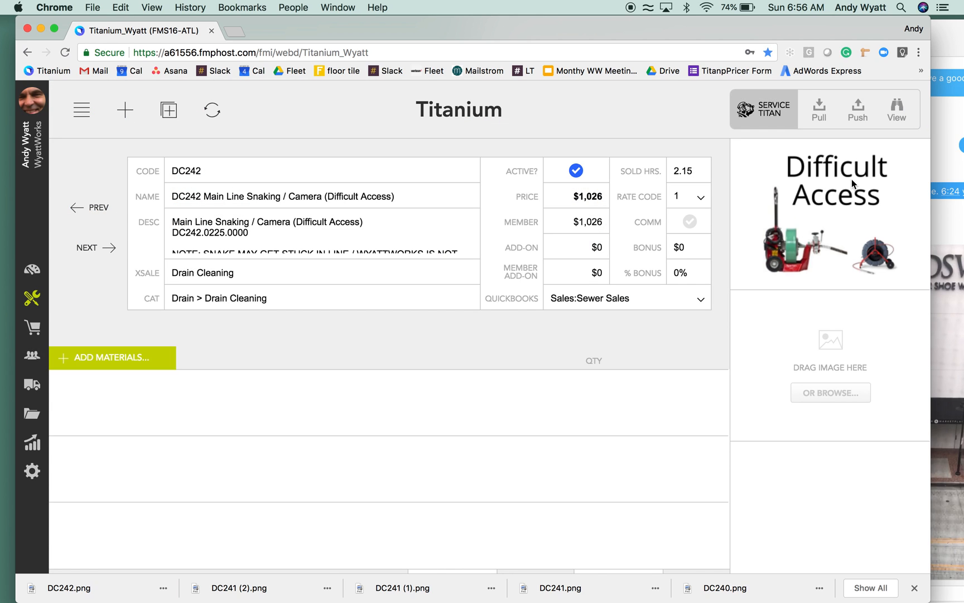
click(858, 115)
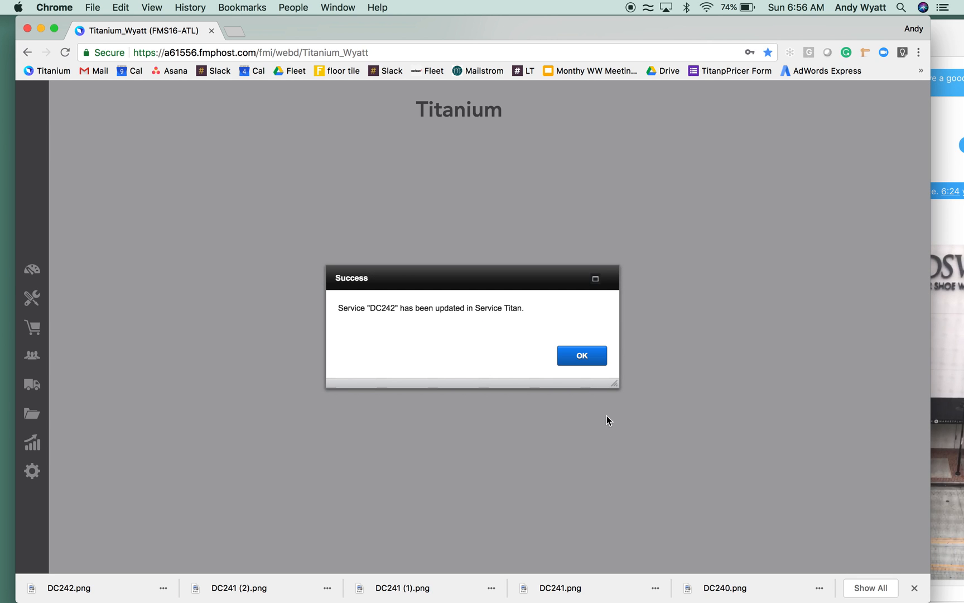
click(580, 358)
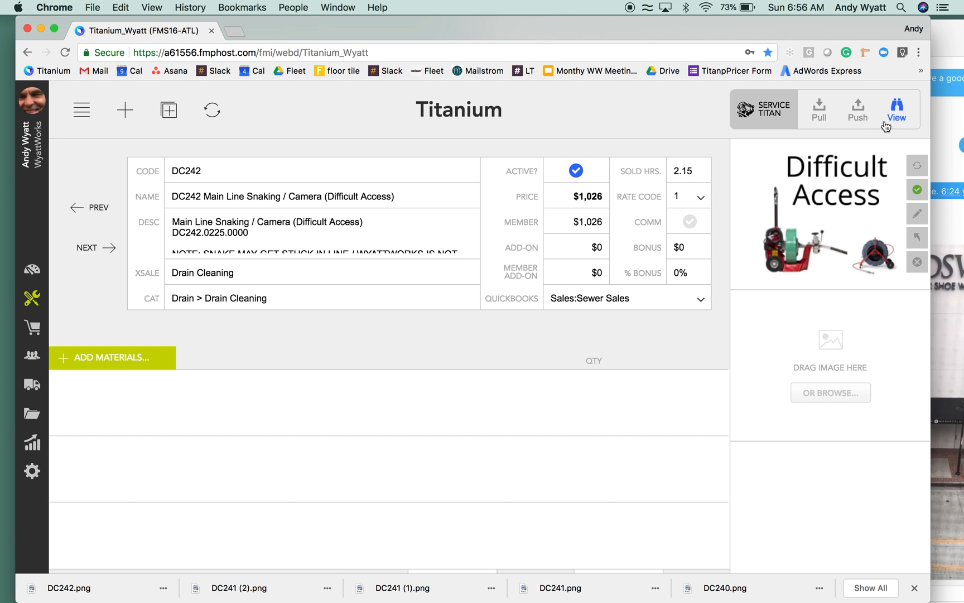
Step: Open service DC242 in Service Titan and check its attached image up close
click(896, 115)
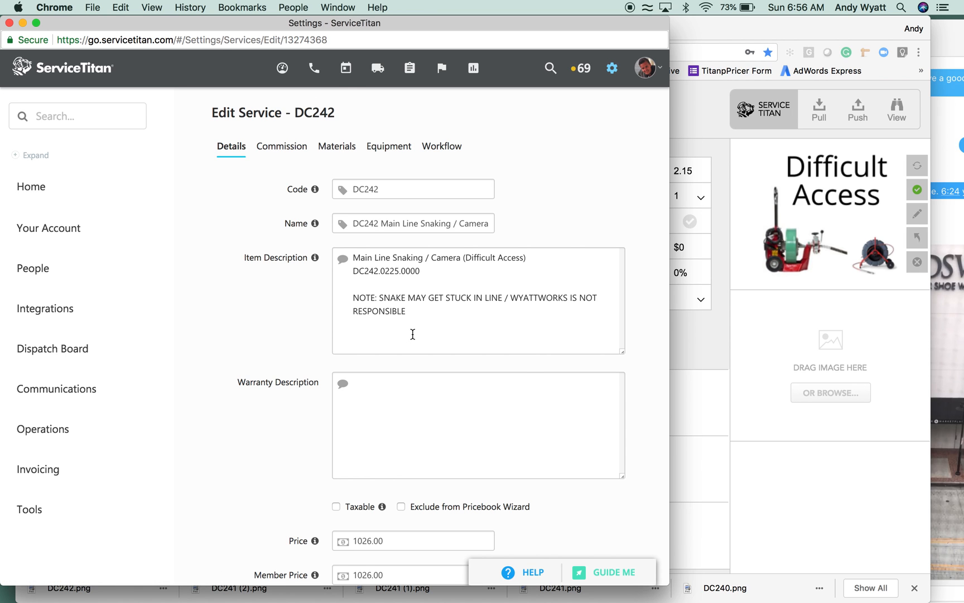
scroll(413, 333, down, 10)
scroll(356, 393, up, 5)
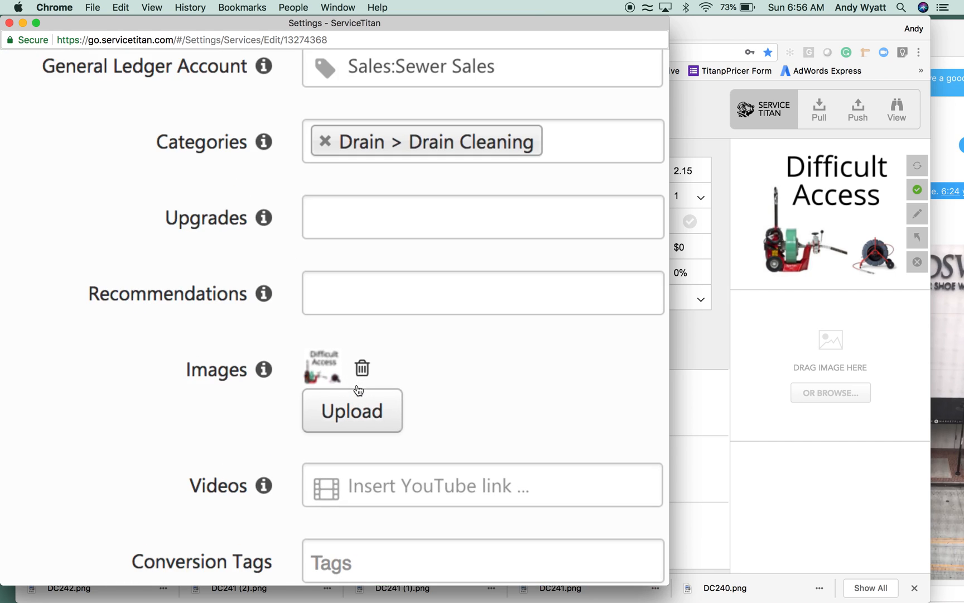
scroll(358, 390, up, 3)
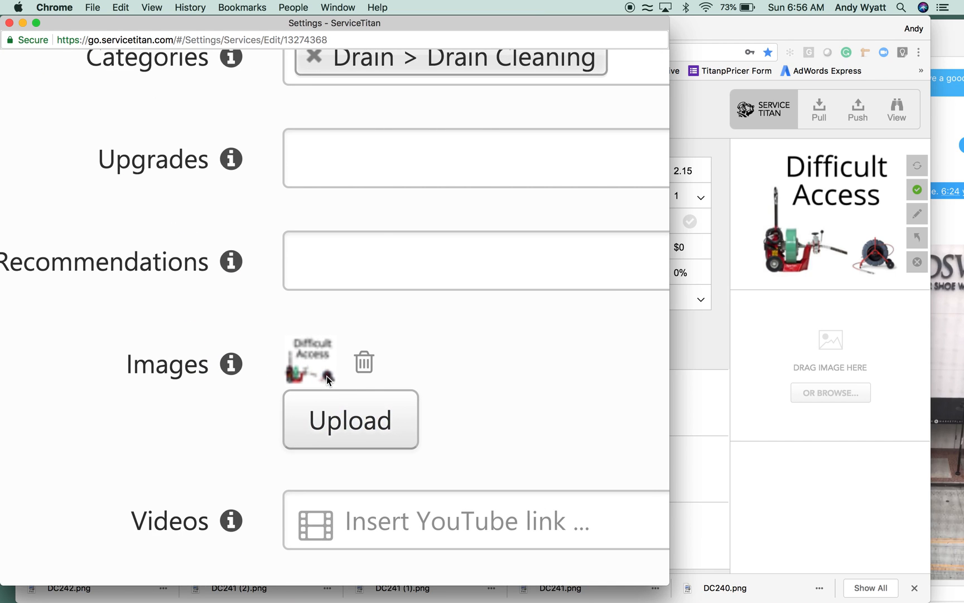